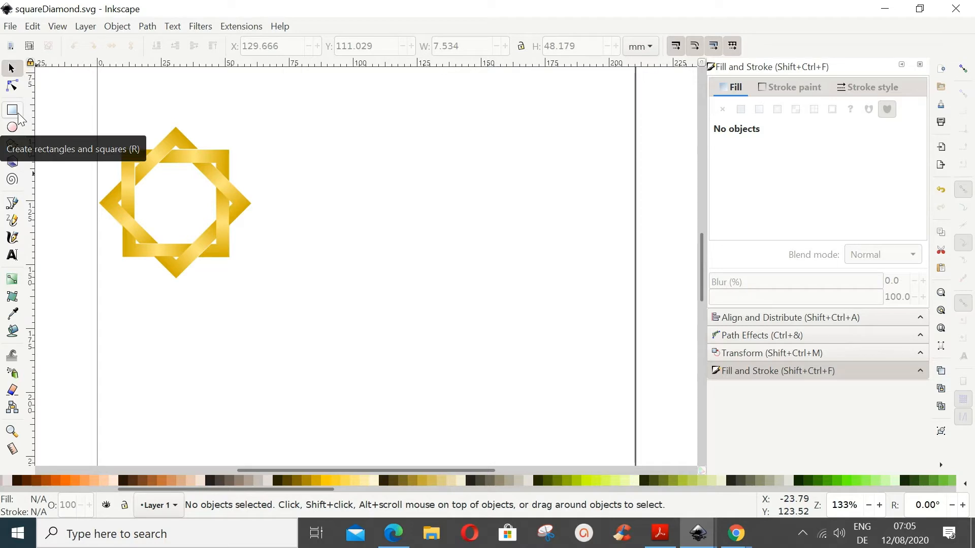
Draw a gold square about 51 mm wide on the empty page area beside the finished star.
left_click(19, 116)
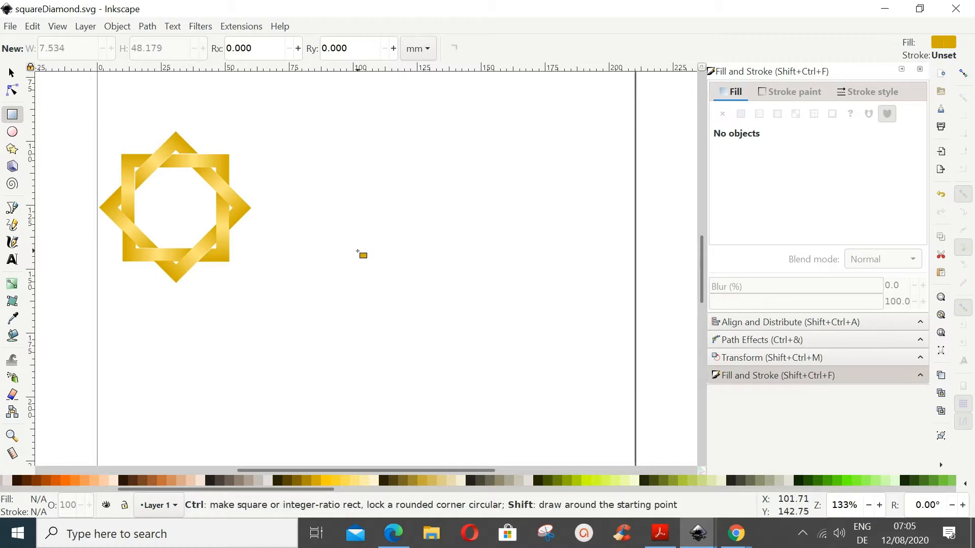
mouse_move(357, 250)
left_mouse_down()
mouse_move(398, 304)
mouse_move(423, 317)
left_mouse_up()
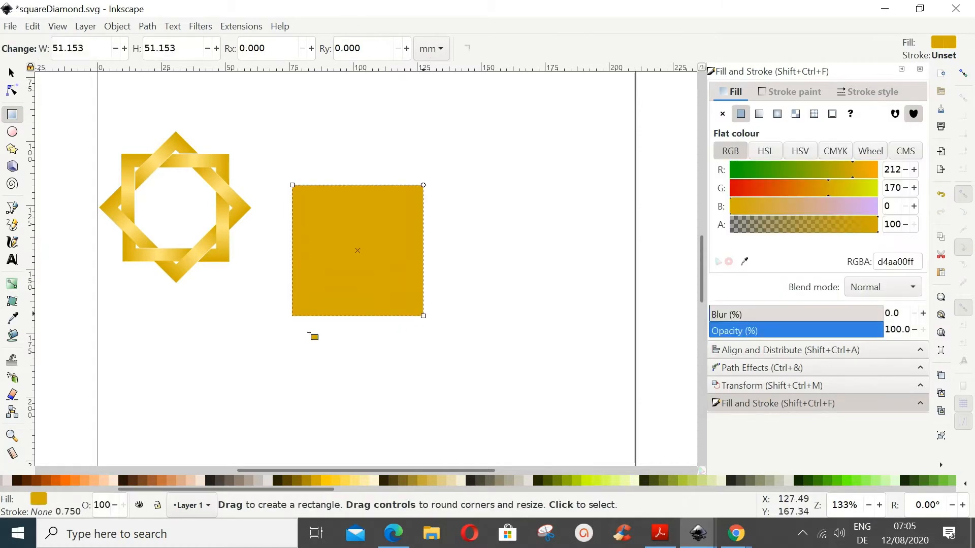
left_click(11, 74)
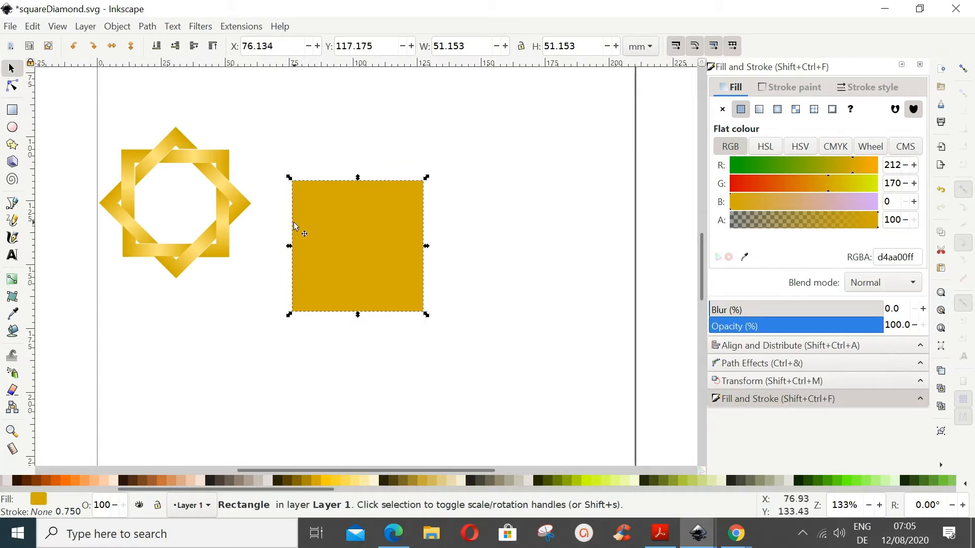
Duplicate the gold square and scale the copy down around its centre to about 38 mm.
left_click(32, 26)
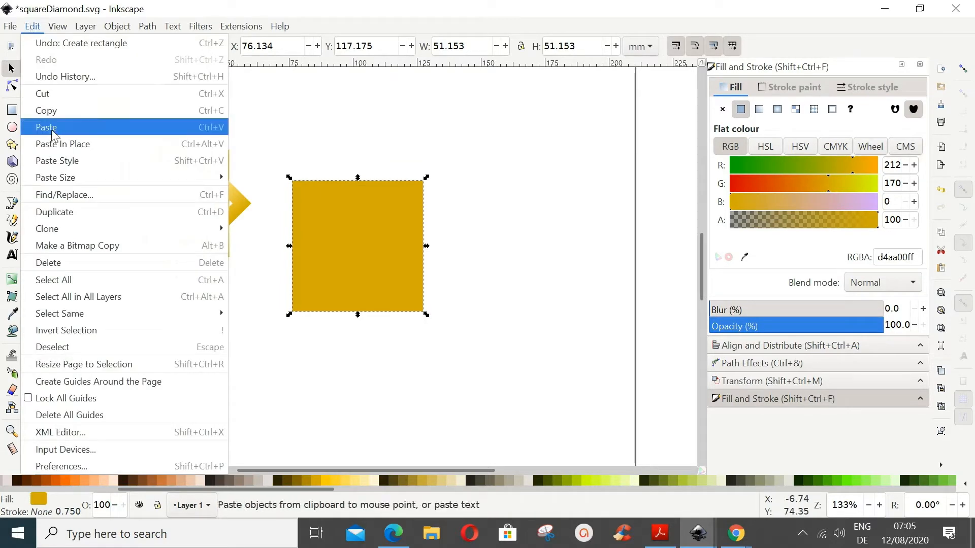
left_click(55, 212)
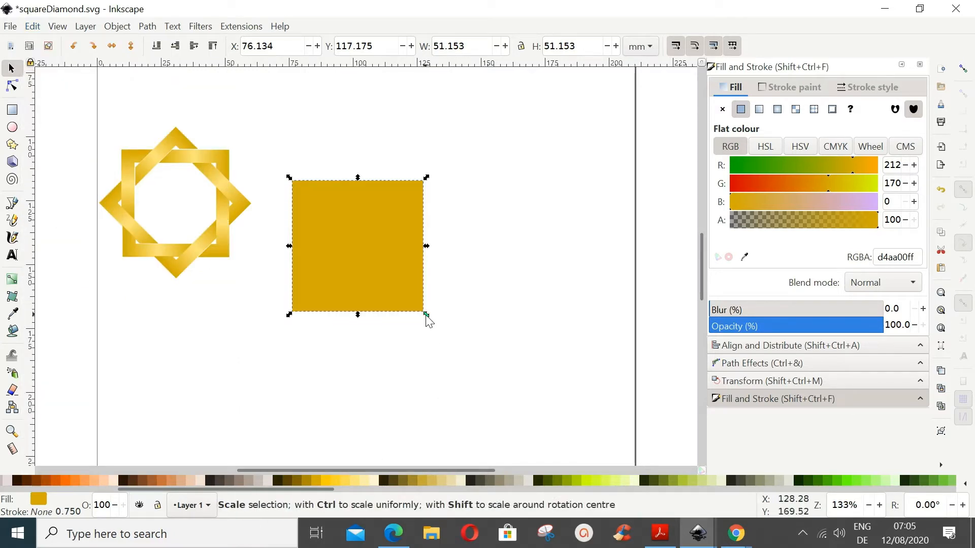
left_click_drag(427, 315, 409, 304)
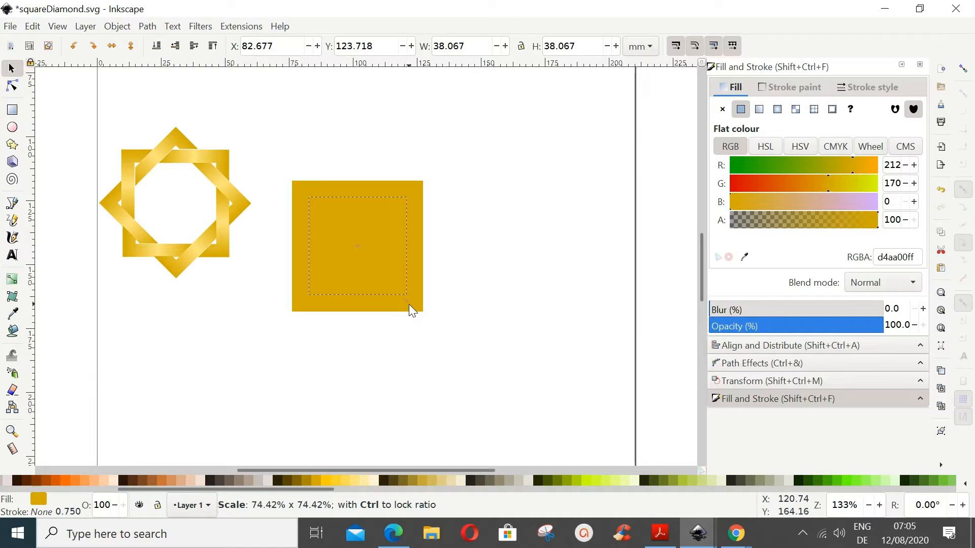
left_click_drag(409, 303, 410, 305)
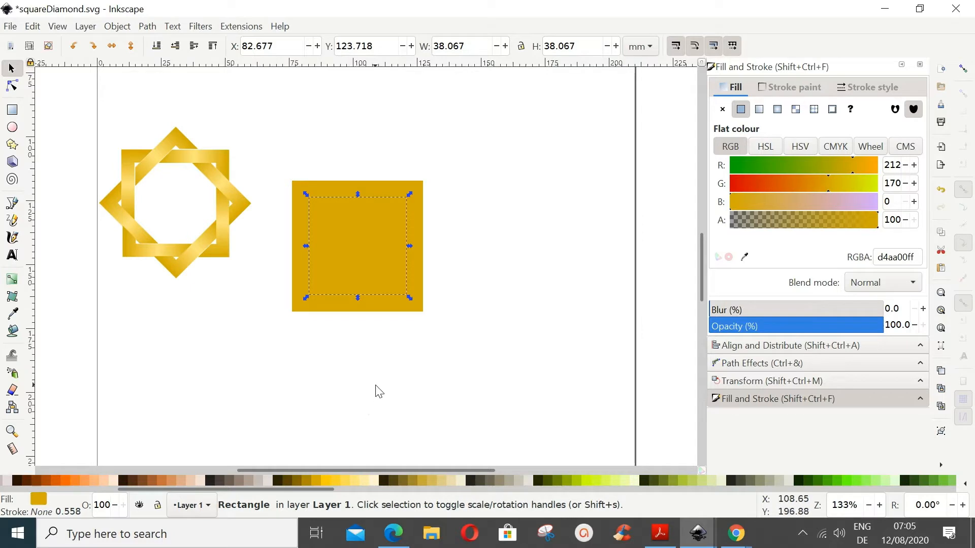
Subtract the inner square from the outer one with Difference and move the resulting frame about 26 mm to the right.
left_click(421, 302, "shift")
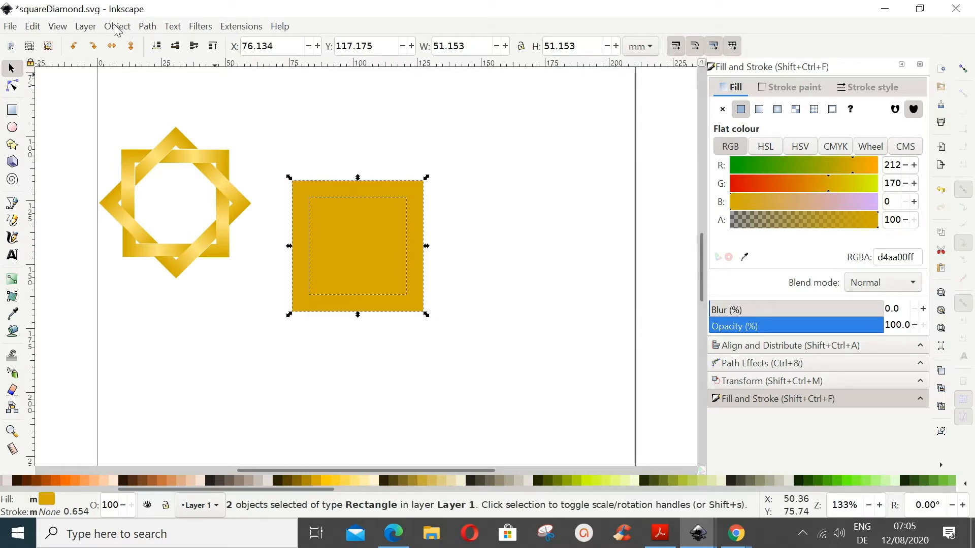
left_click(151, 28)
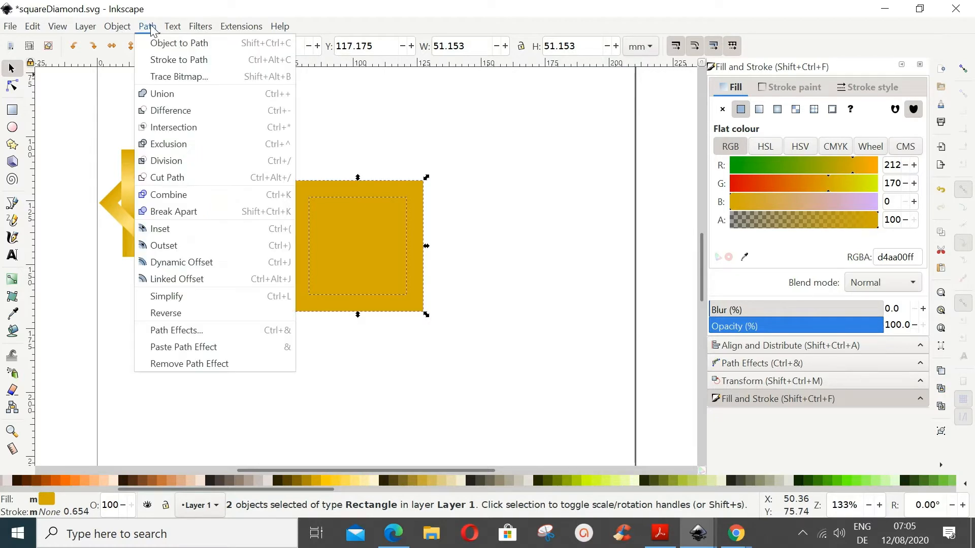
left_click(161, 112)
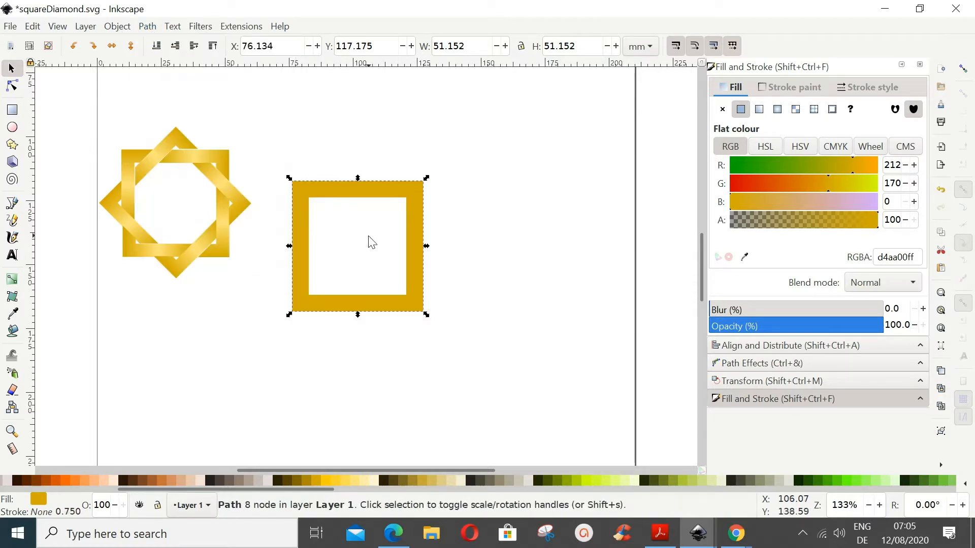
left_click_drag(377, 191, 445, 195)
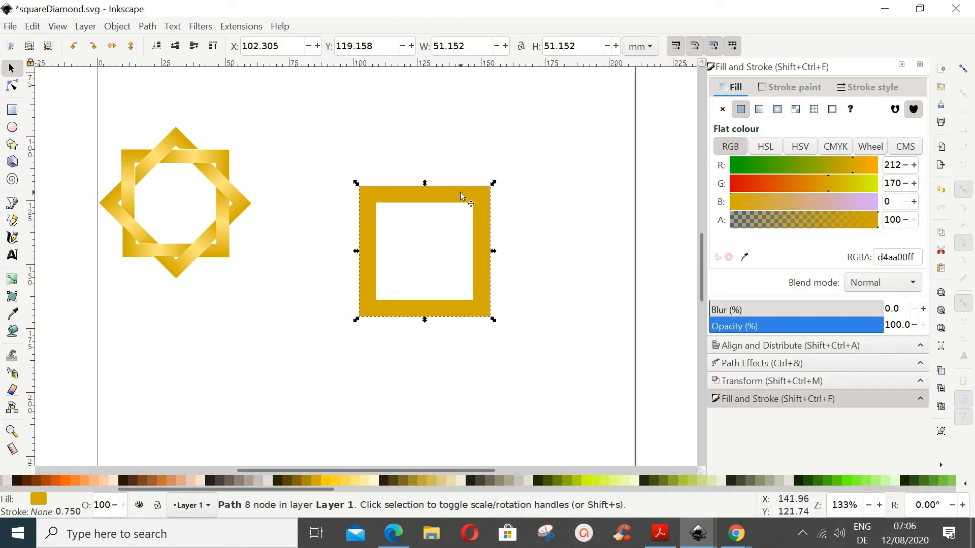
Duplicate the square frame and fill the copy with light yellow ffe680.
right_click(460, 192)
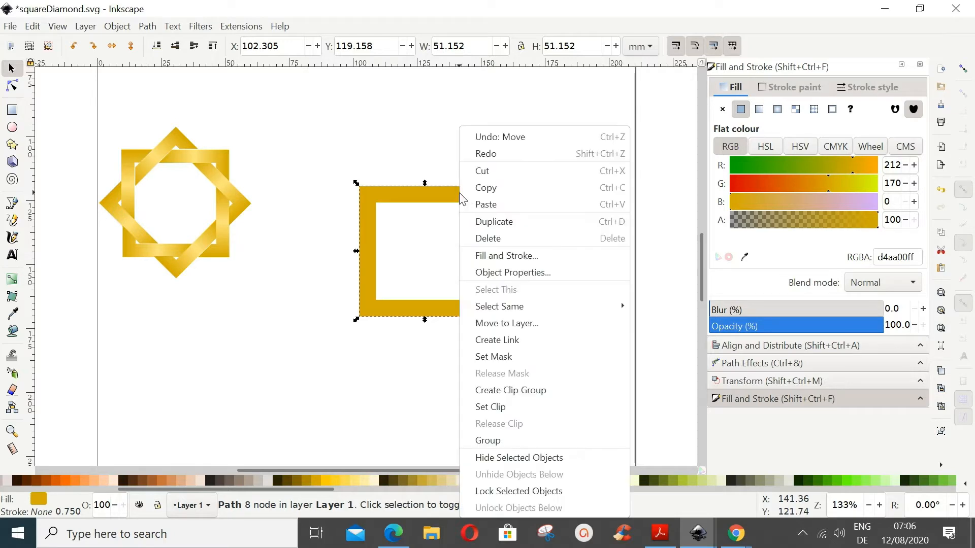
left_click(489, 221)
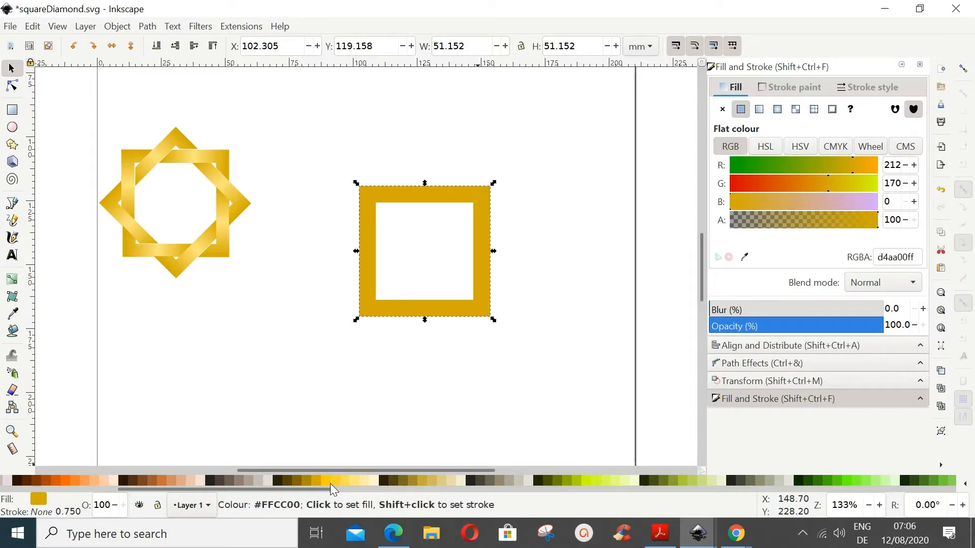
left_click(357, 484)
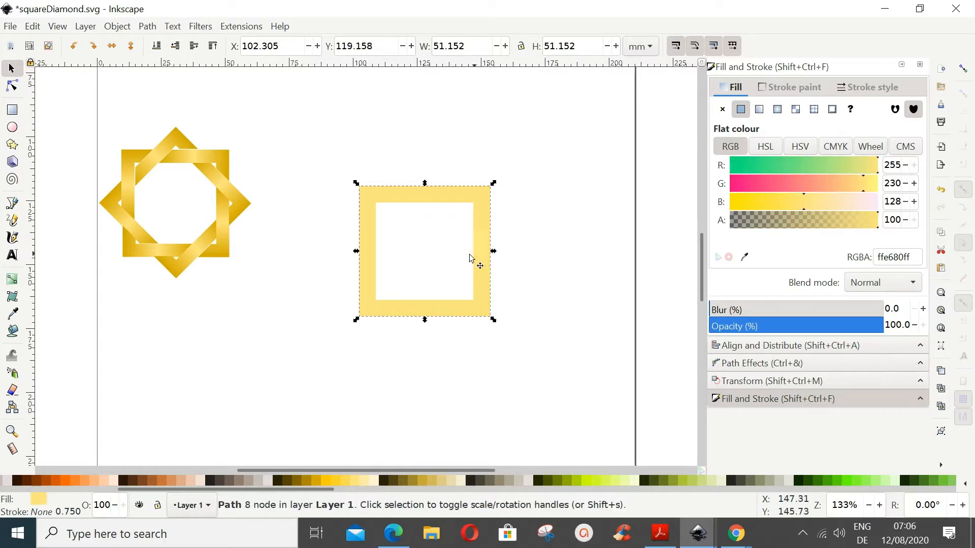
Rotate the light yellow frame 45° anticlockwise to form a diamond over the gold square frame.
left_click(117, 26)
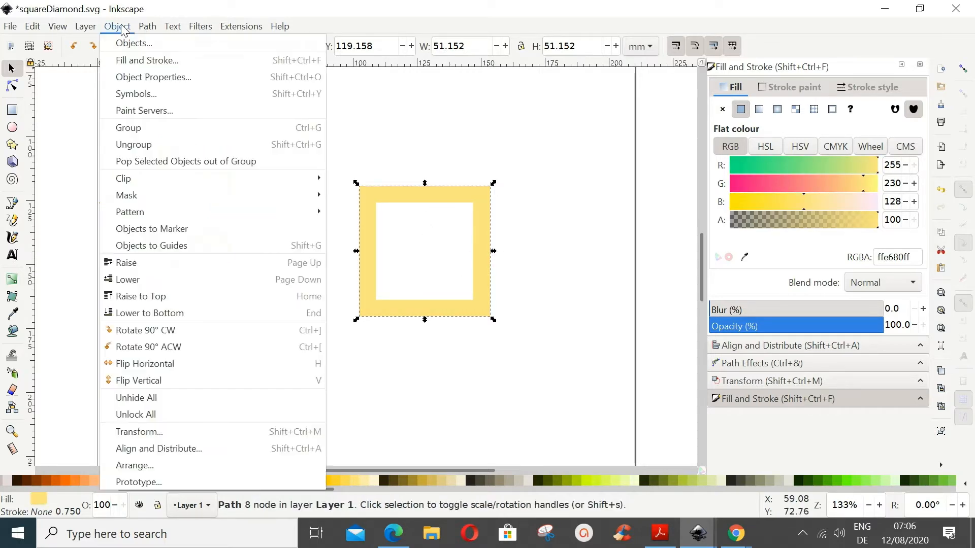
left_click(132, 434)
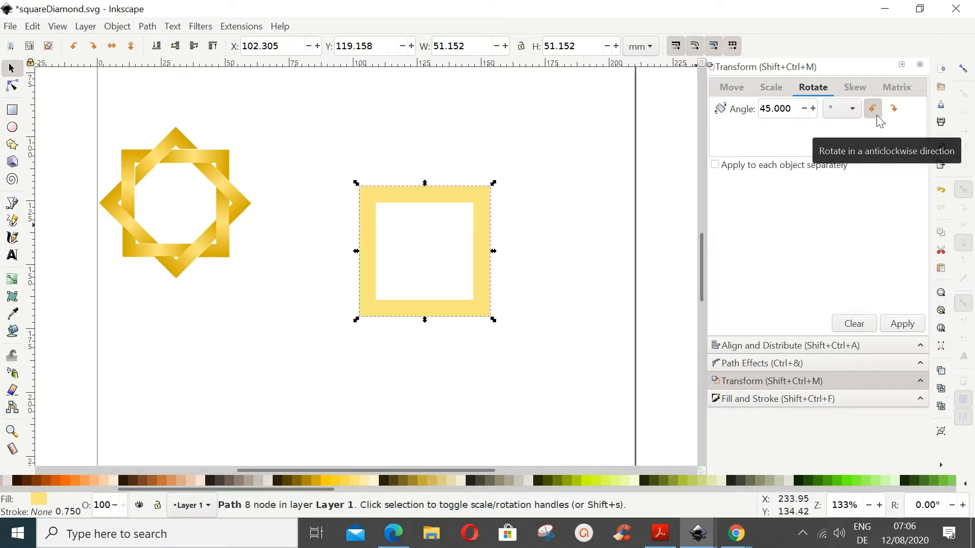
left_click(903, 325)
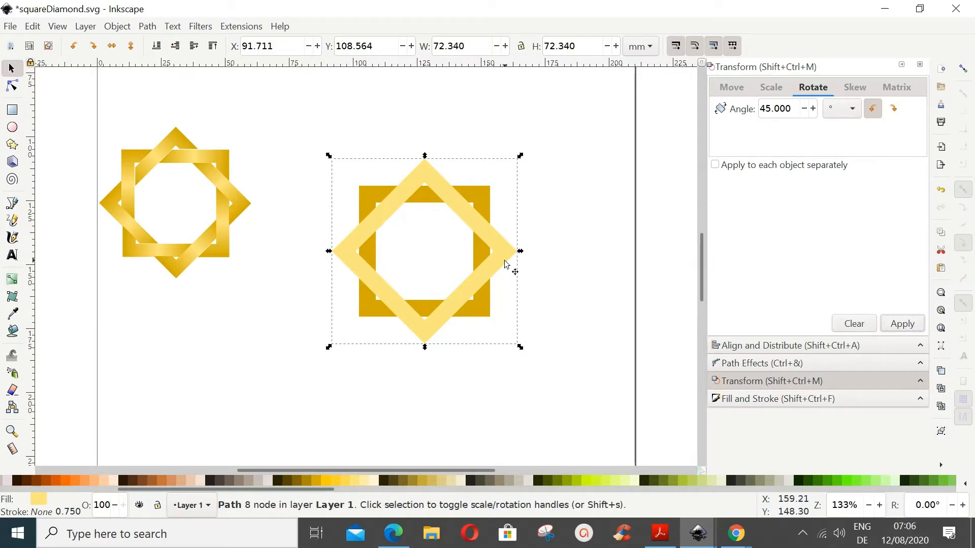
Duplicate the square and diamond frames together and place the copies lower on the page, below the finished star.
left_click(485, 203, "shift")
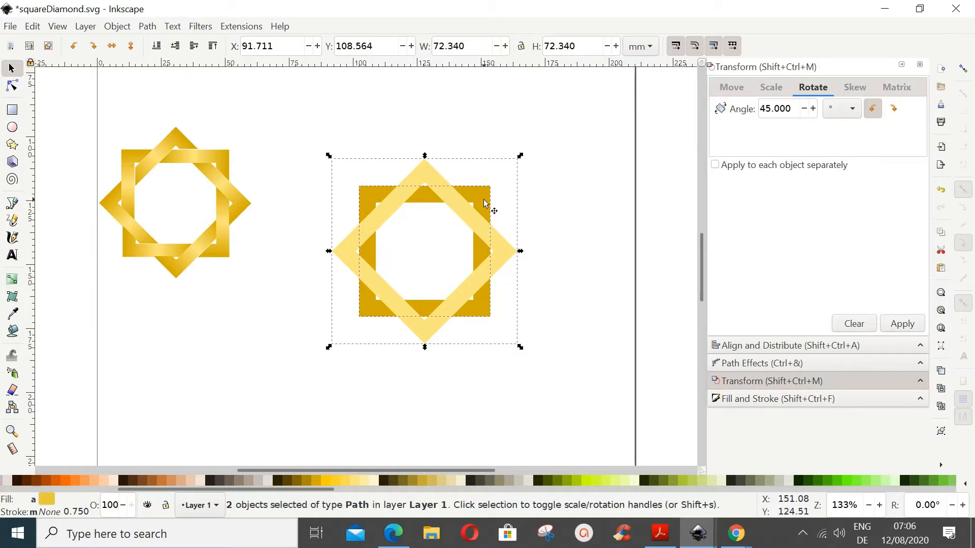
left_click(147, 28)
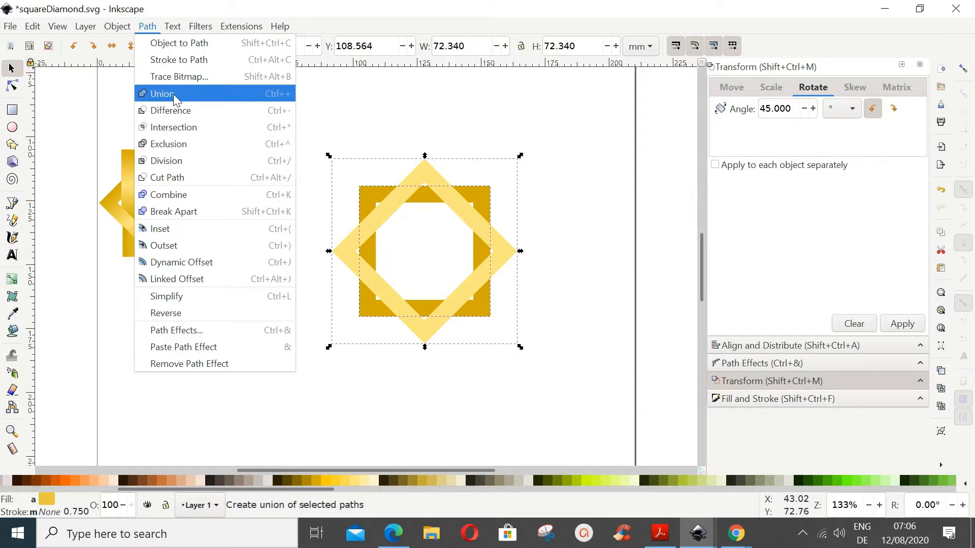
left_click(573, 302)
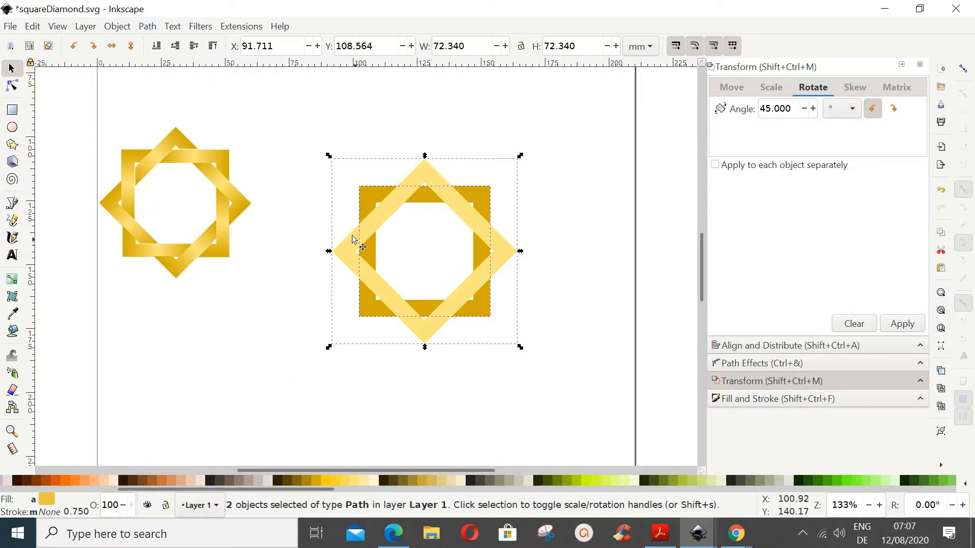
right_click(466, 197)
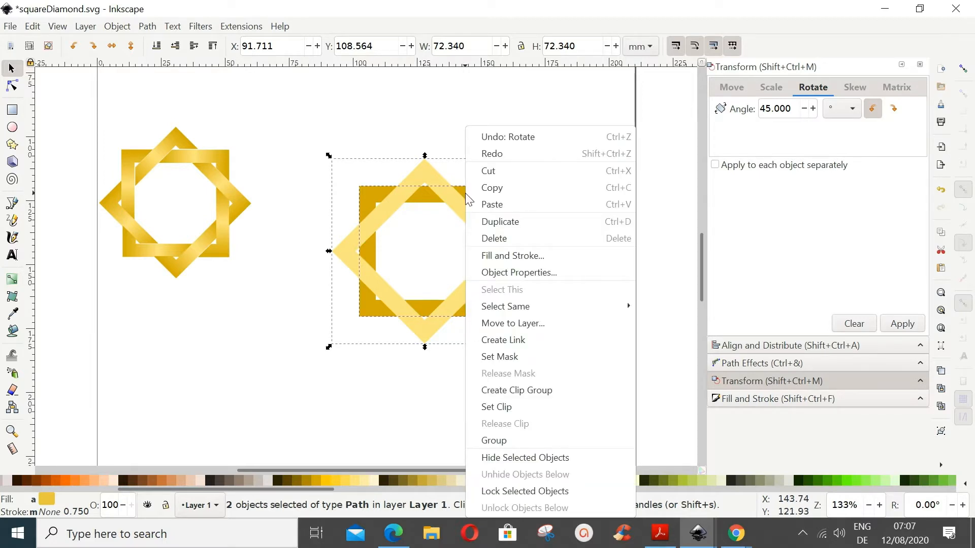
left_click(492, 224)
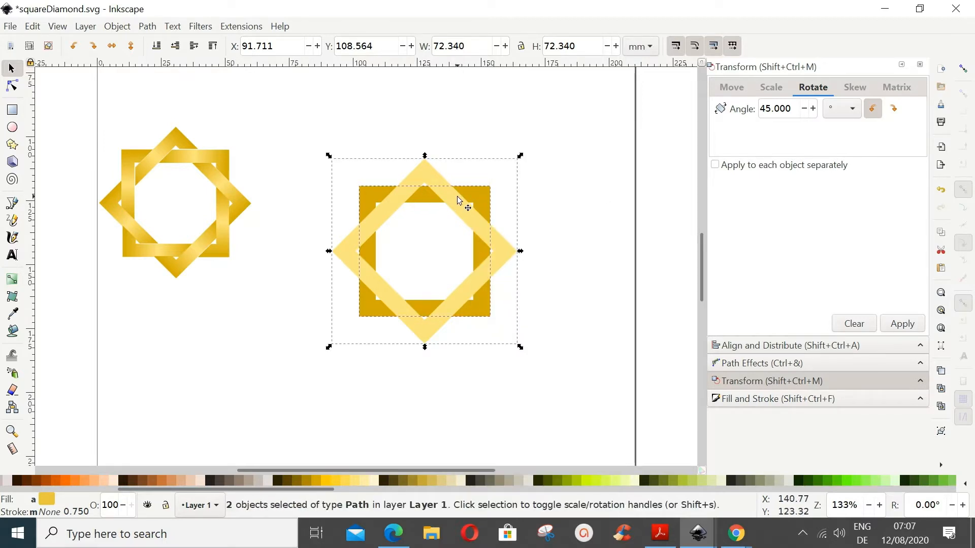
left_click_drag(459, 201, 239, 364)
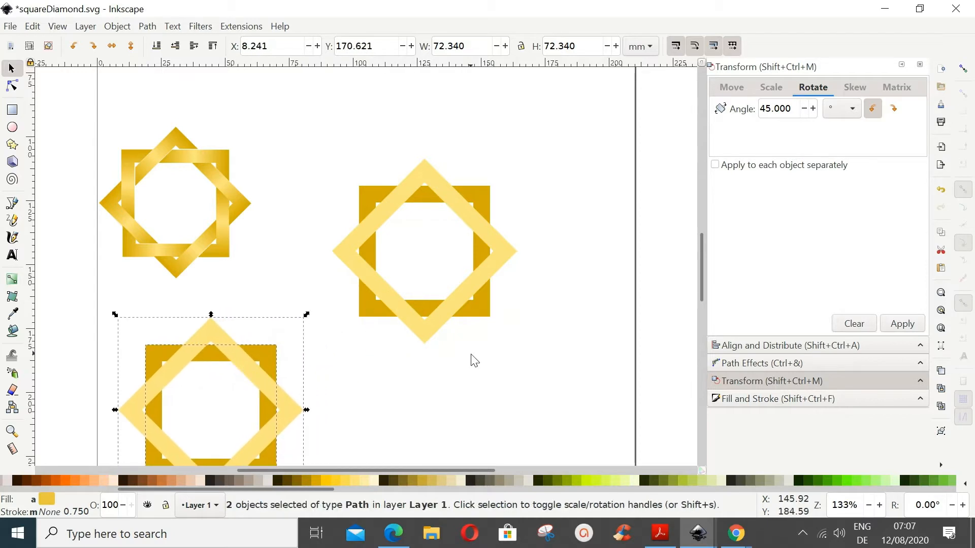
scroll(477, 346, "up", 2)
scroll(476, 346, "down", 10)
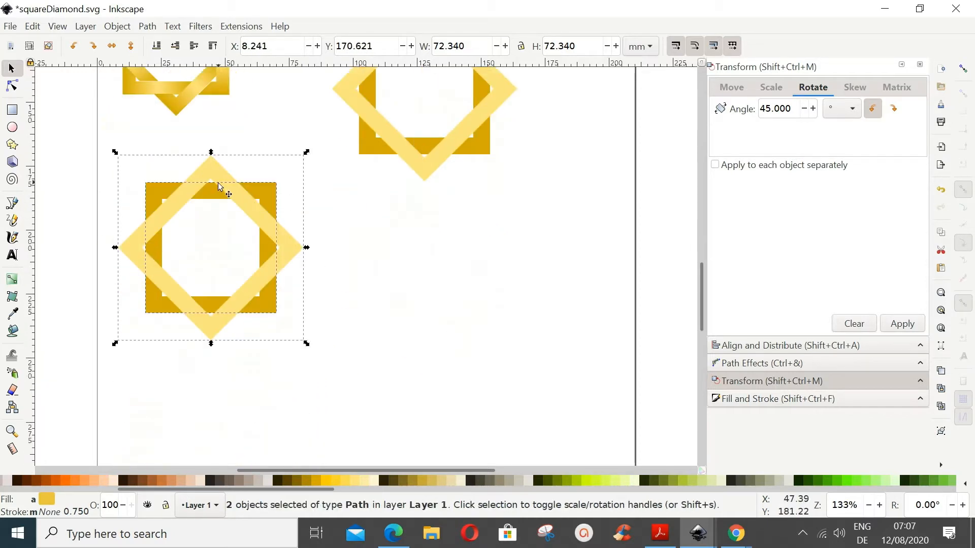
left_click_drag(218, 175, 207, 270)
scroll(504, 260, "up", 12)
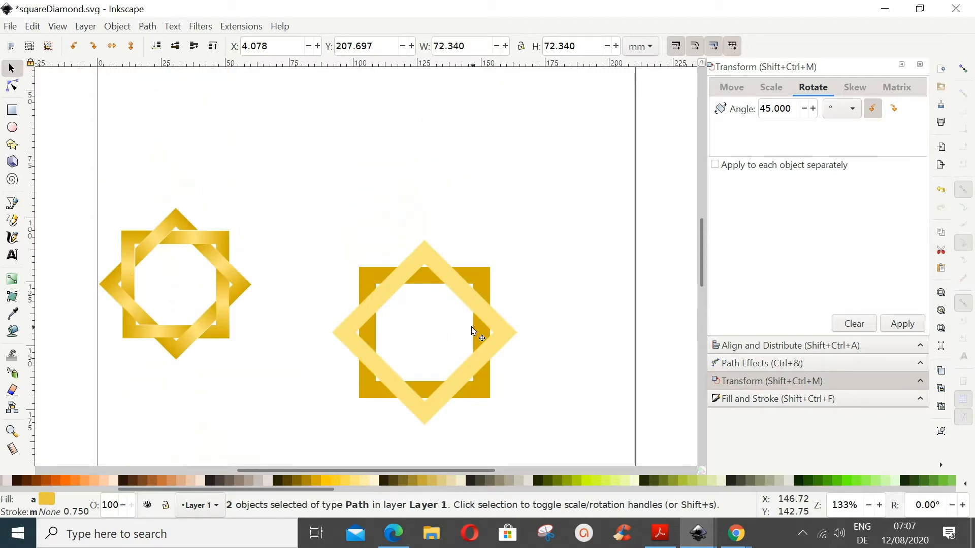
Combine the original diamond and square frames into one path and fill it with olive green.
left_click(448, 281)
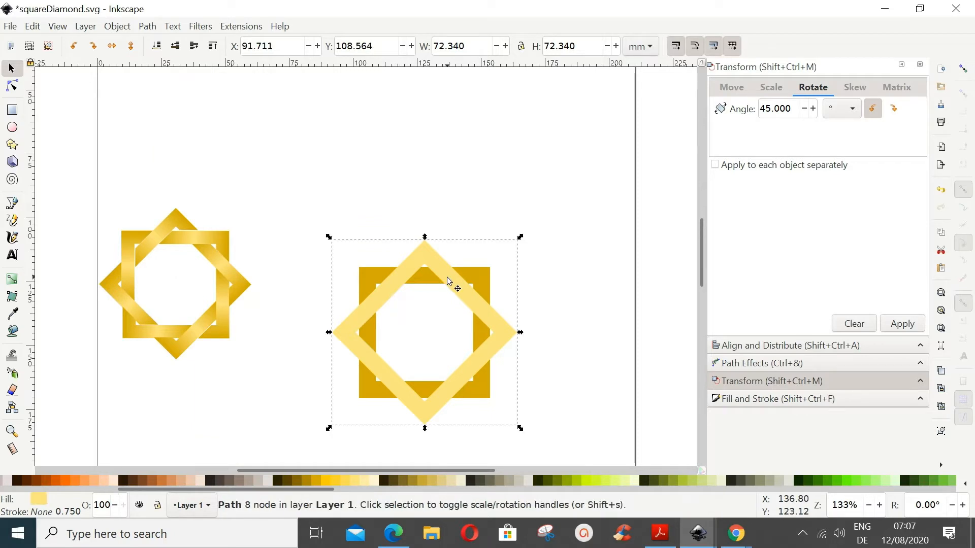
left_click(473, 283, "shift")
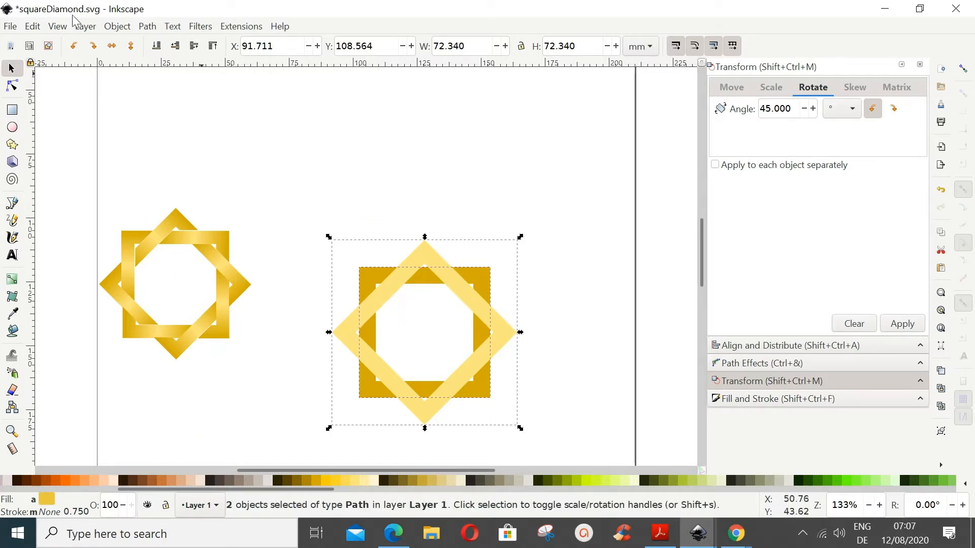
left_click(147, 27)
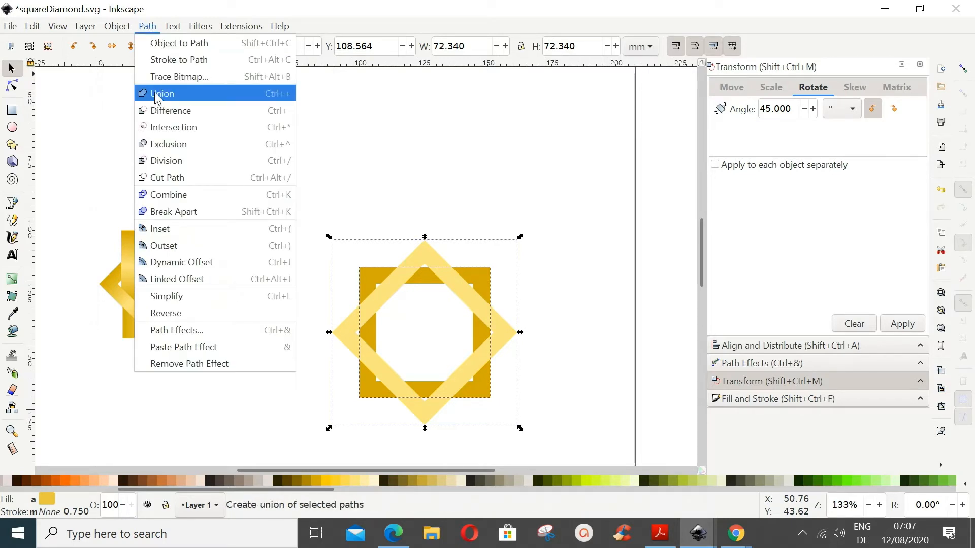
left_click(172, 195)
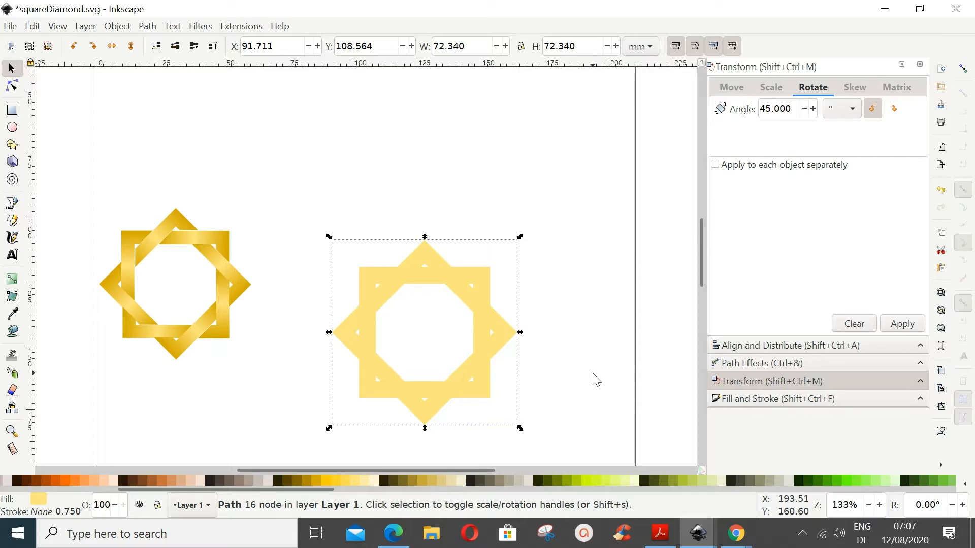
left_click(566, 482)
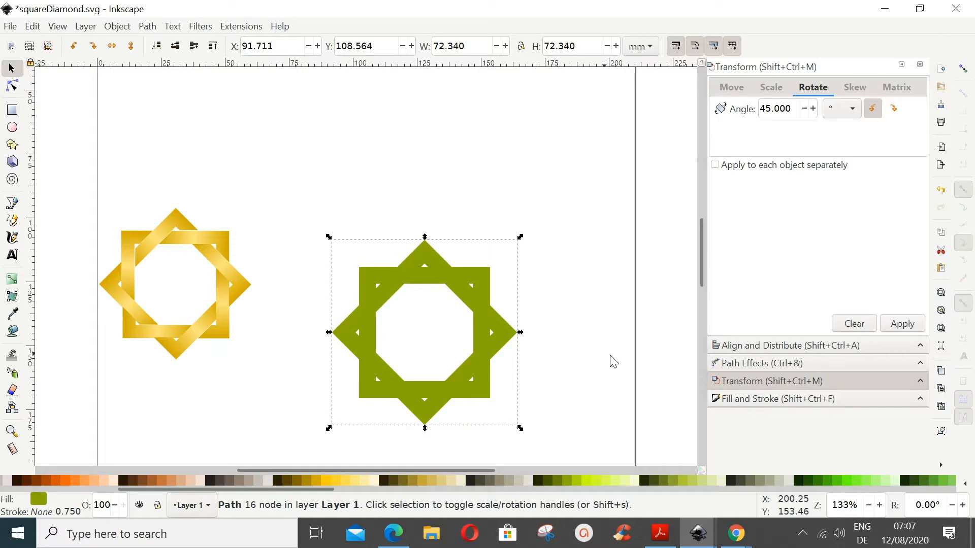
Place a tan rectangle about 106 by 91 mm behind the green star as its background.
left_click(11, 113)
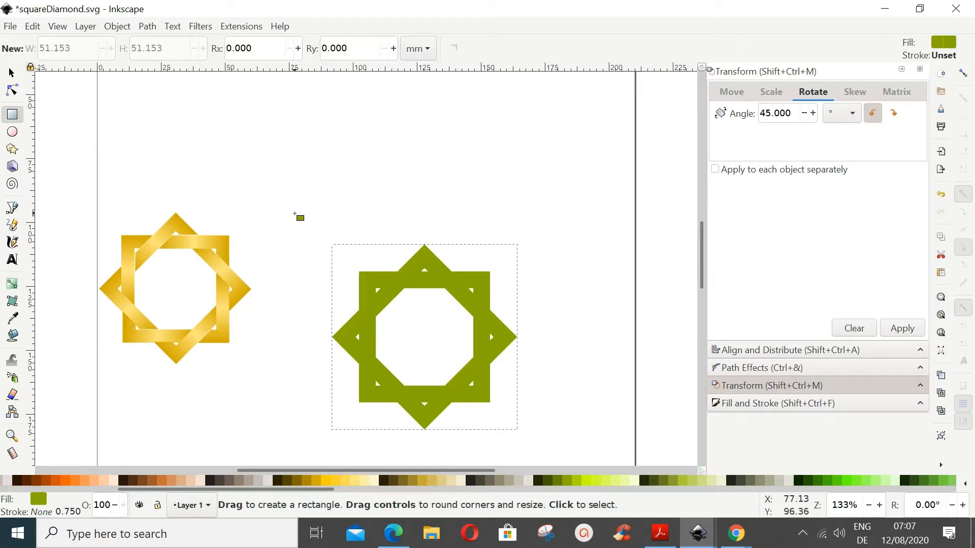
left_click_drag(295, 215, 566, 445)
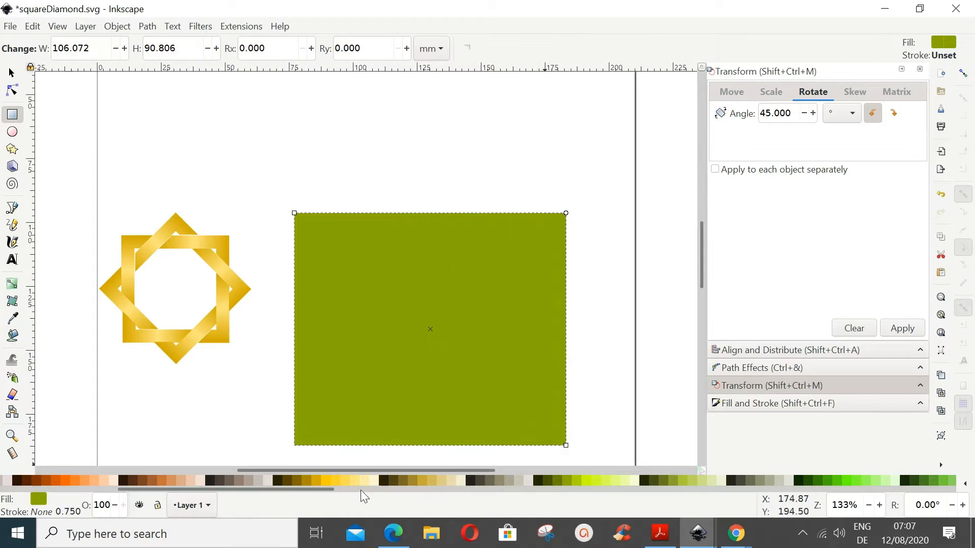
left_click(180, 483)
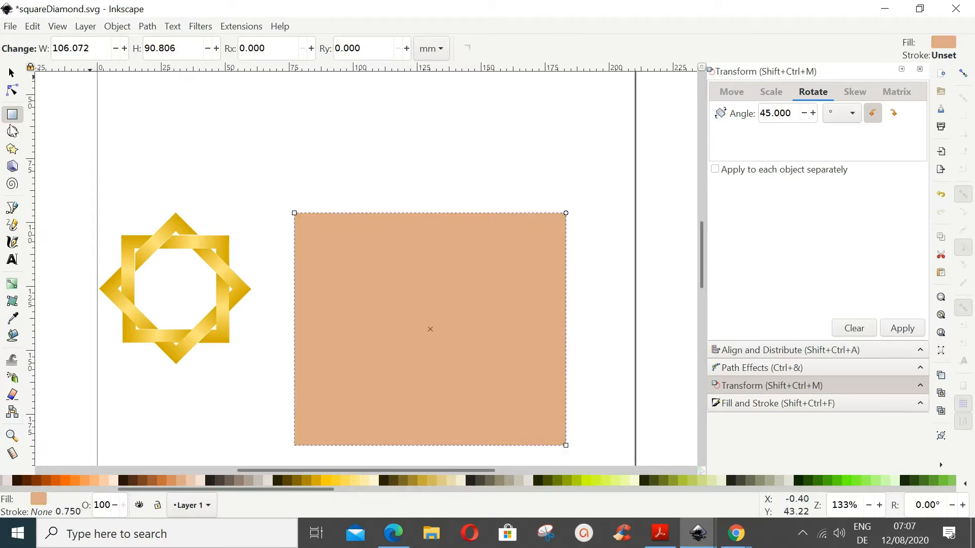
left_click(13, 75)
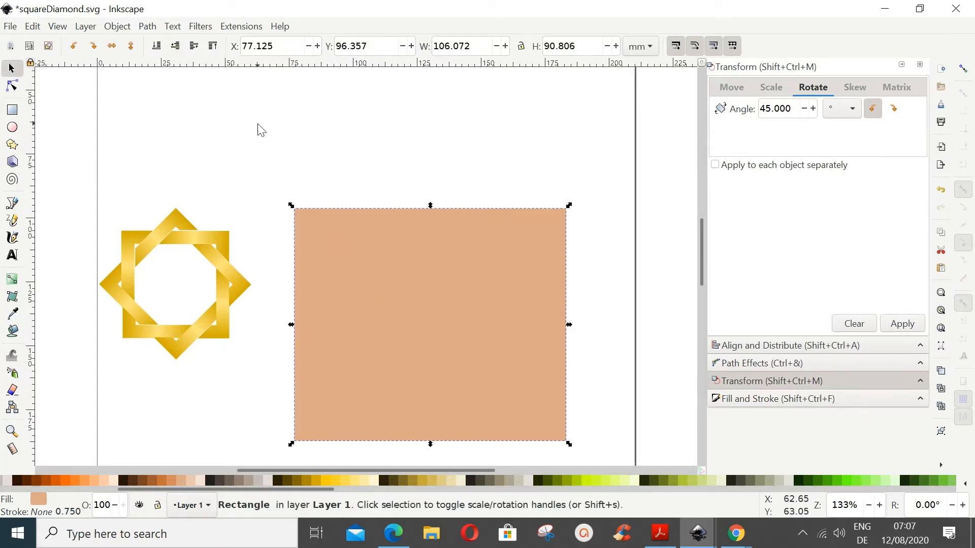
left_click(160, 45)
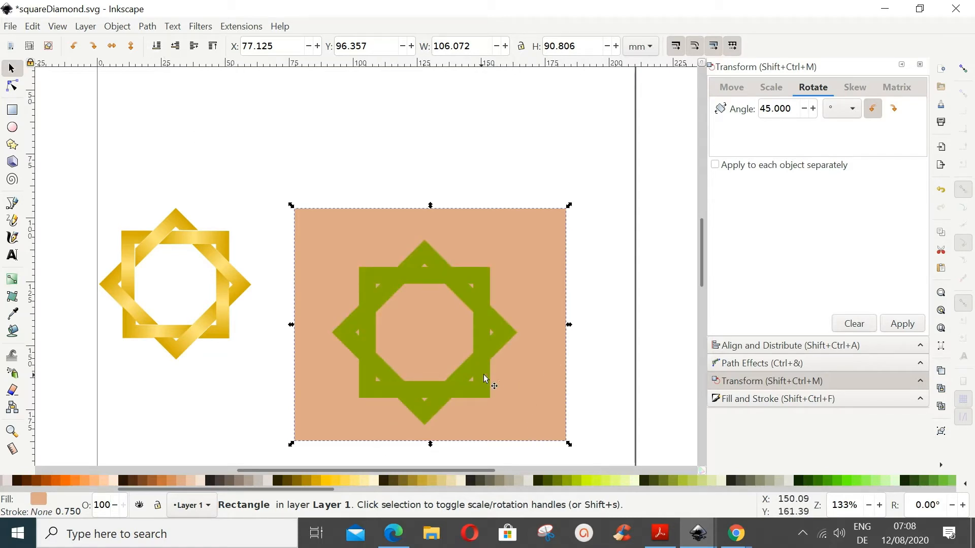
Divide the tan rectangle with the green star using Division, and delete the leftover background piece surrounding the star.
left_click(425, 395, "shift")
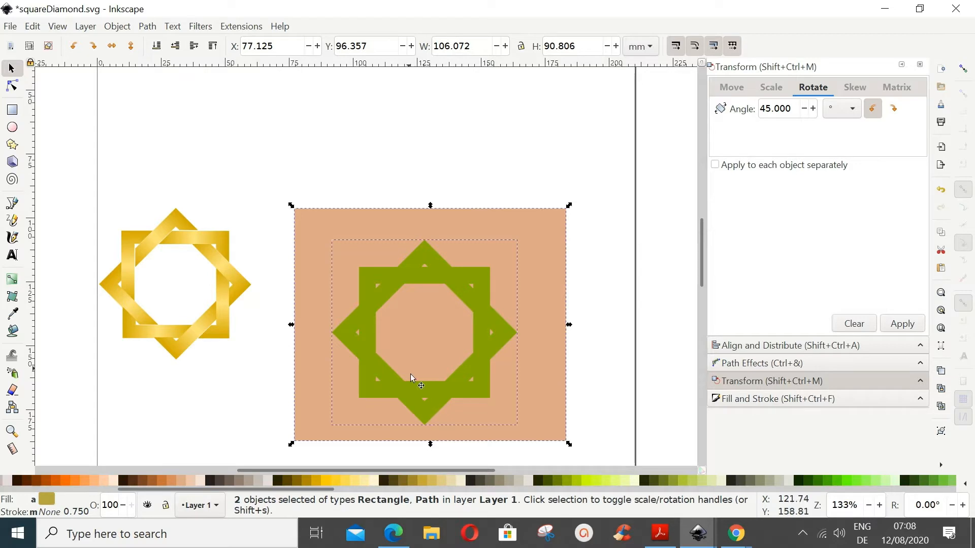
left_click(148, 28)
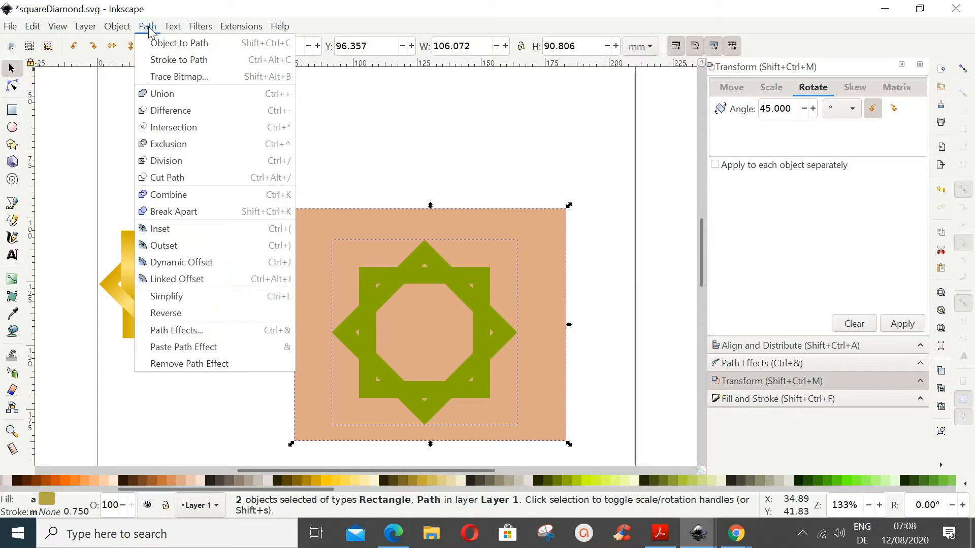
left_click(171, 161)
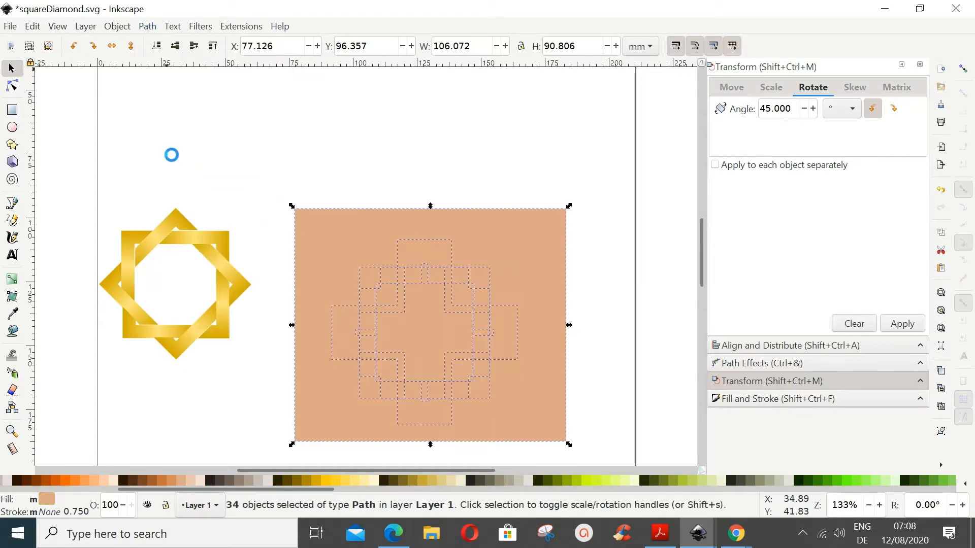
left_click(609, 322)
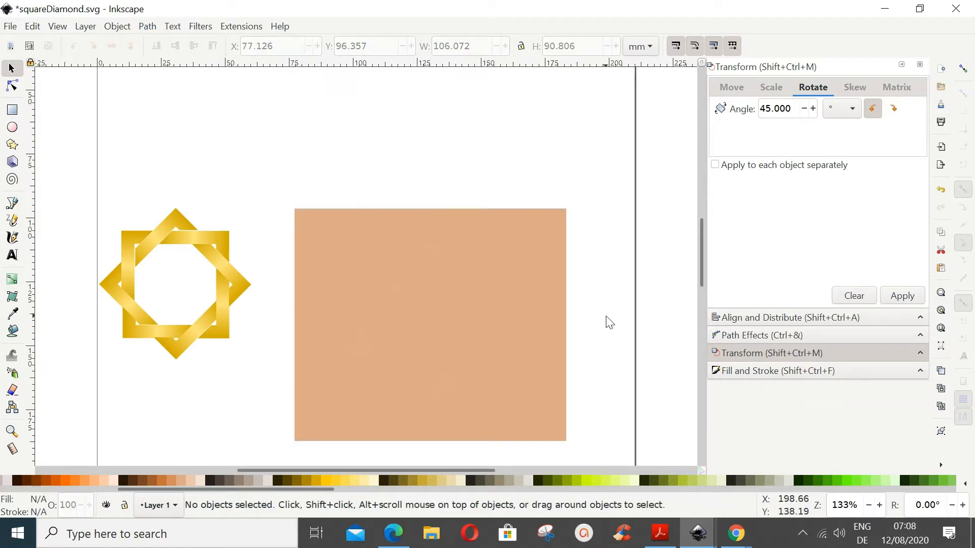
left_click(537, 410)
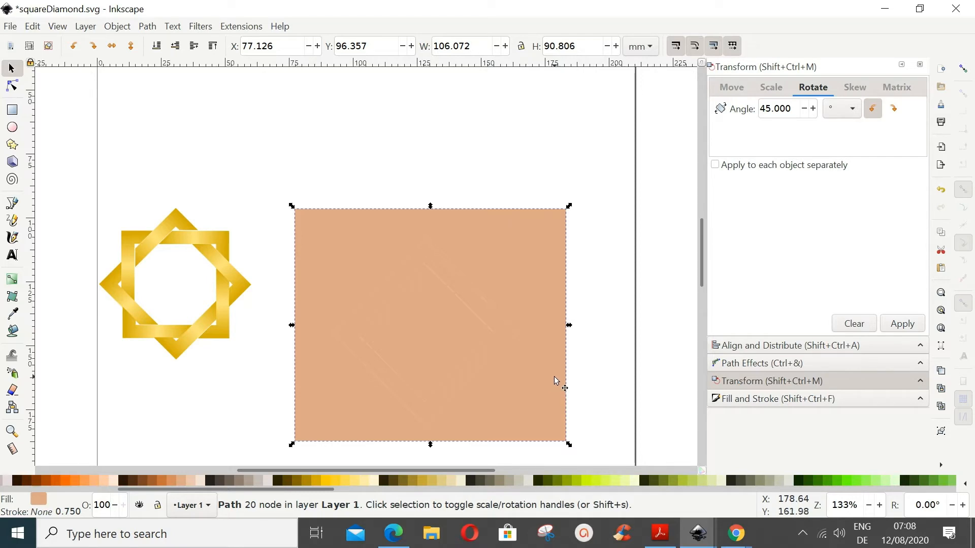
key("Escape")
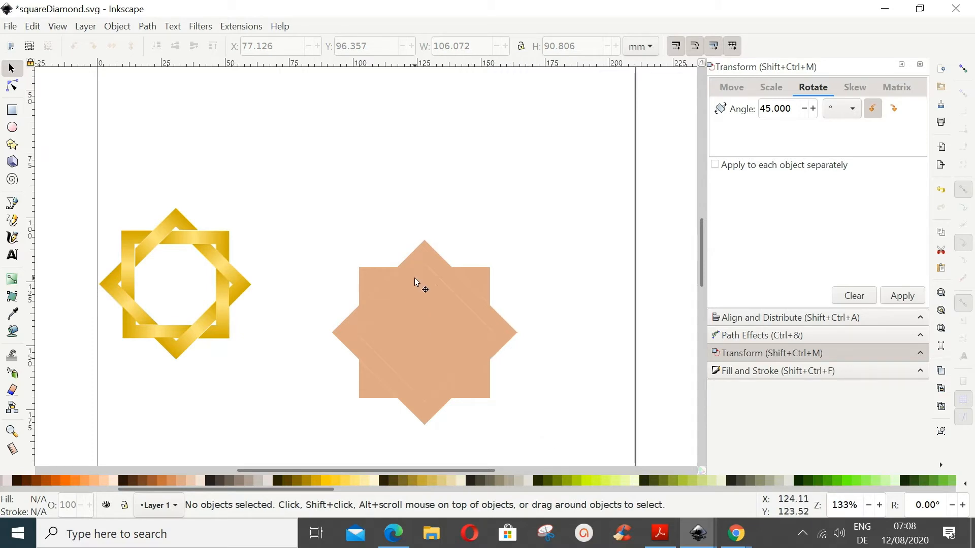
Colour three adjoining pieces along the square's left side: lime green for the upper-left corner, light grey below it, and yellow #FFCC00 beneath.
left_click(370, 286)
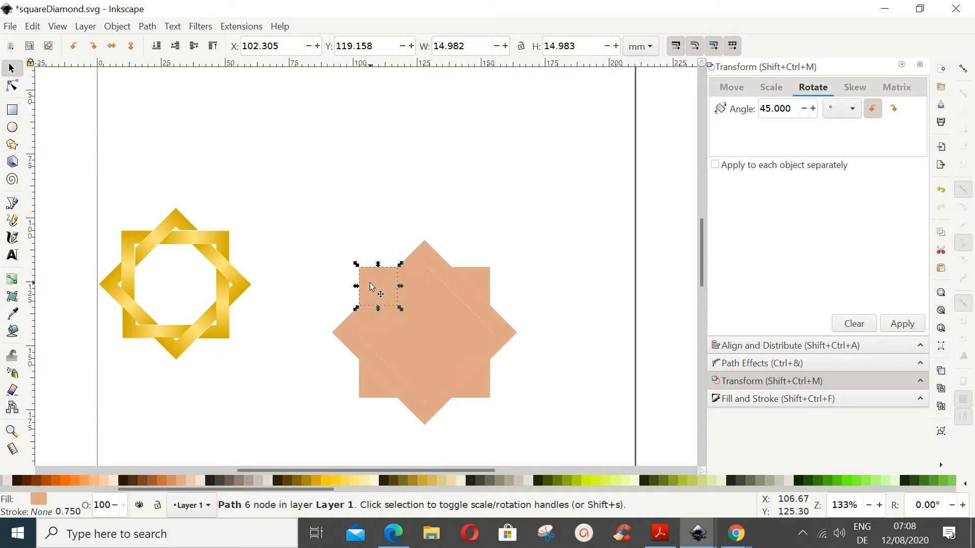
left_click(577, 480)
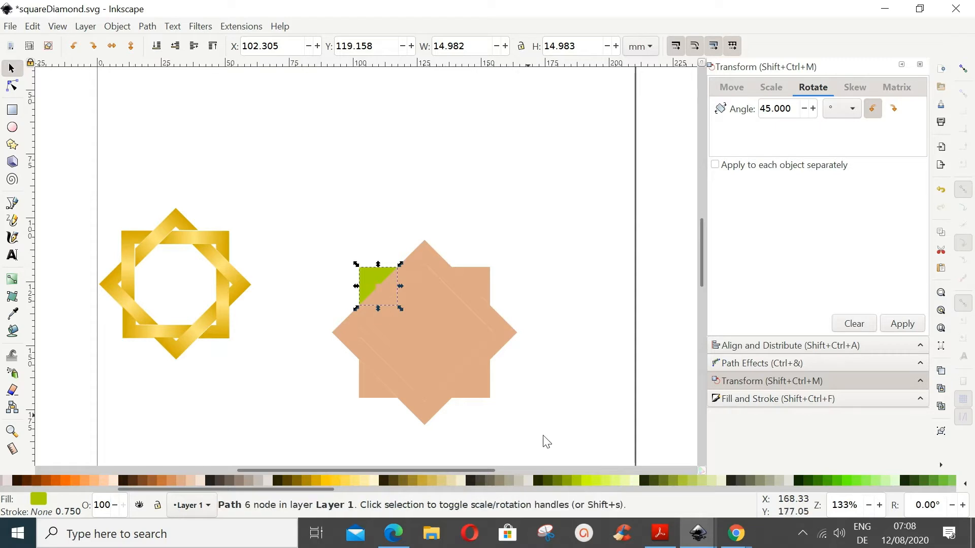
left_click(366, 315)
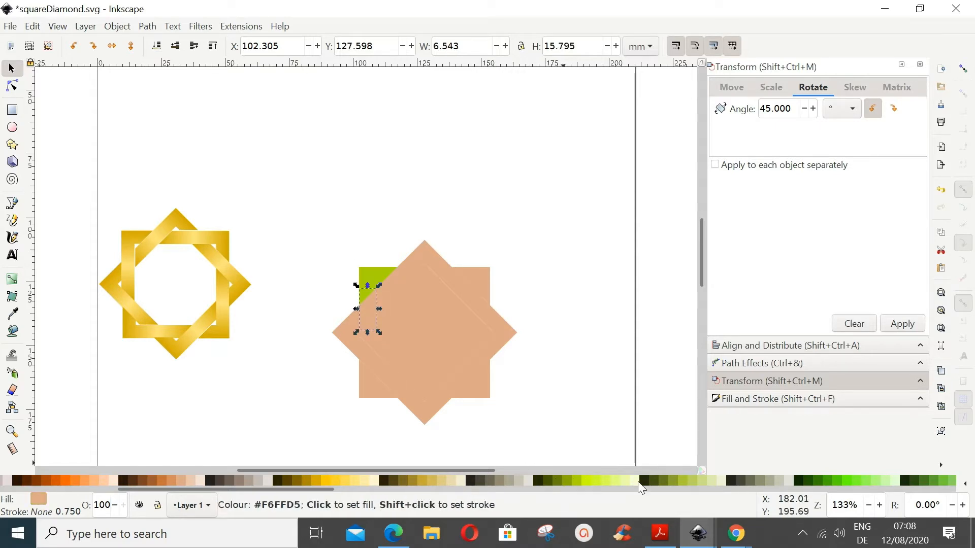
left_click(790, 477)
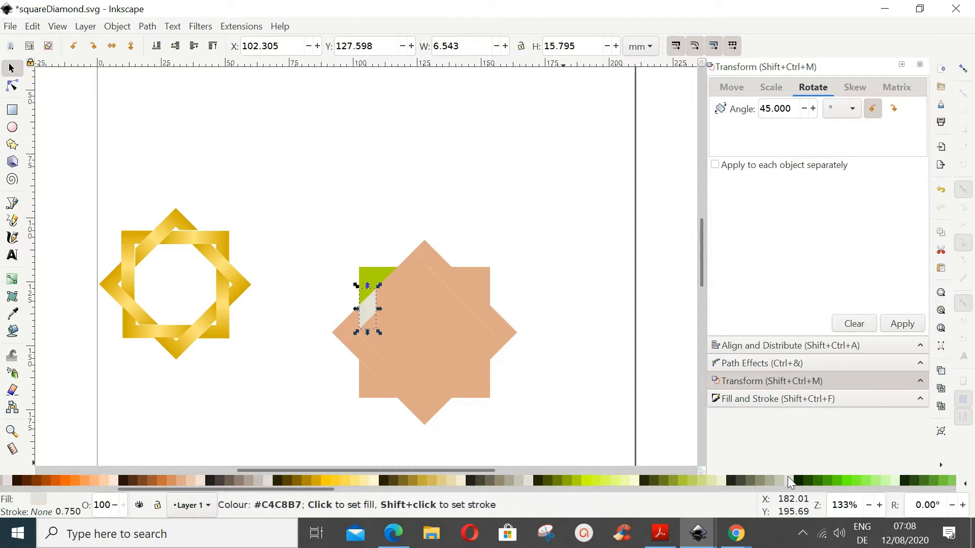
left_click(374, 340)
left_click(370, 338)
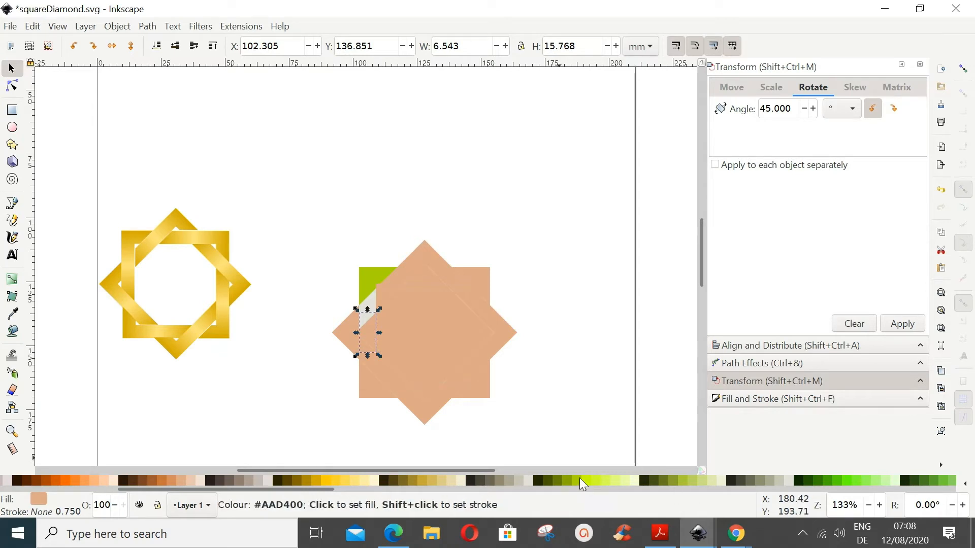
left_click(328, 480)
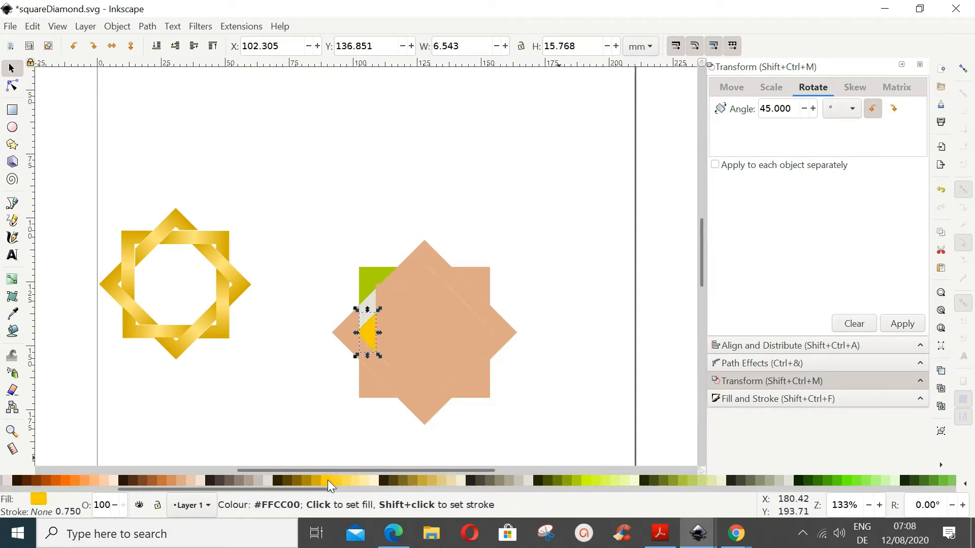
left_click(528, 429)
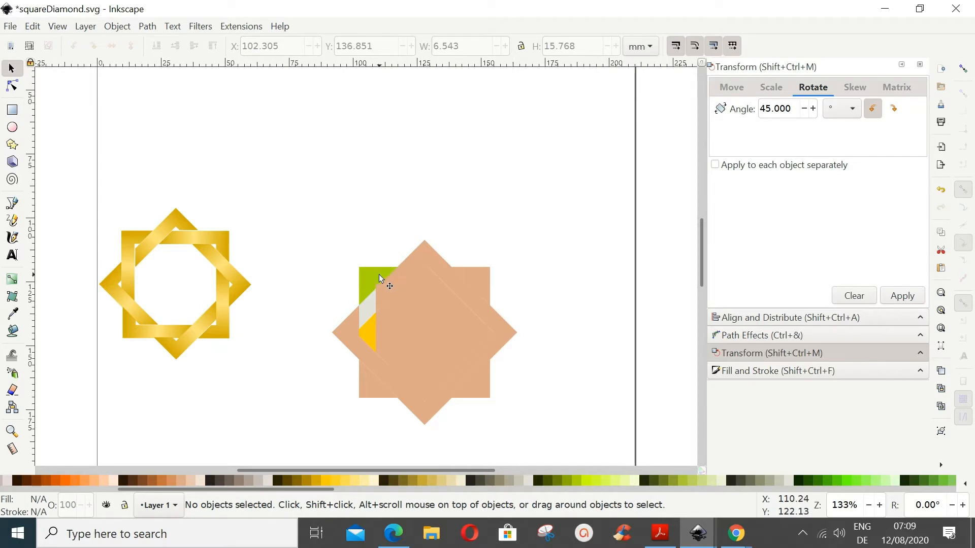
Merge the green, grey and yellow pieces into a single strip with Union.
left_click(379, 274)
left_click(367, 317, "shift")
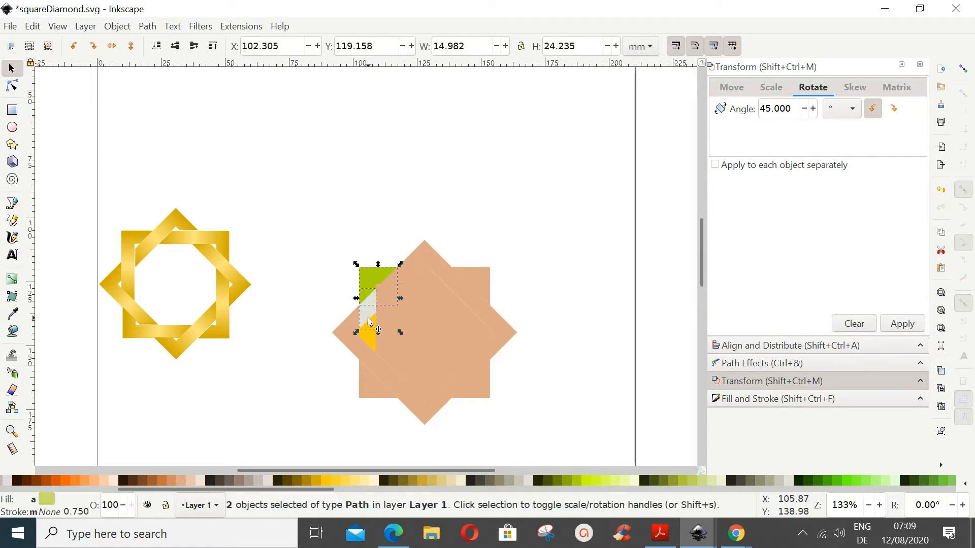
left_click(368, 333, "shift")
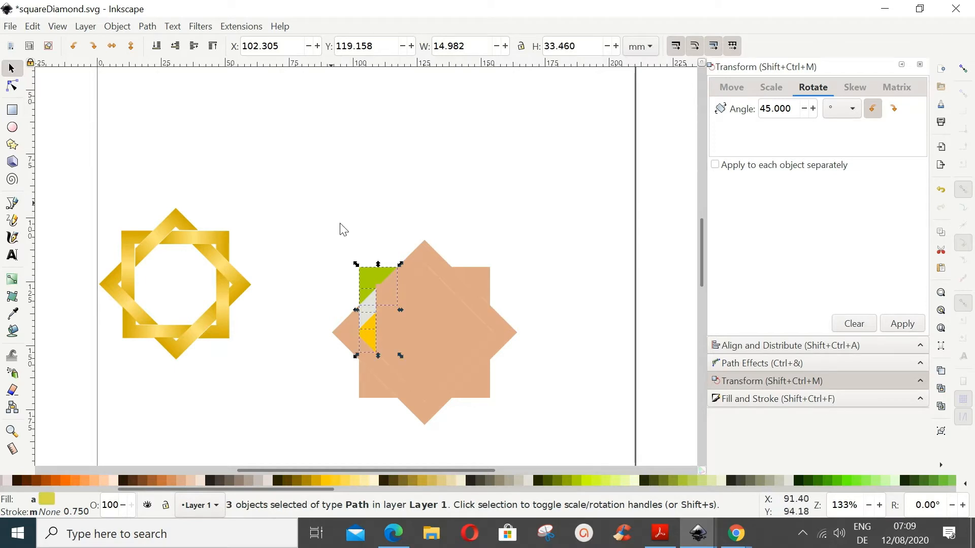
left_click(148, 29)
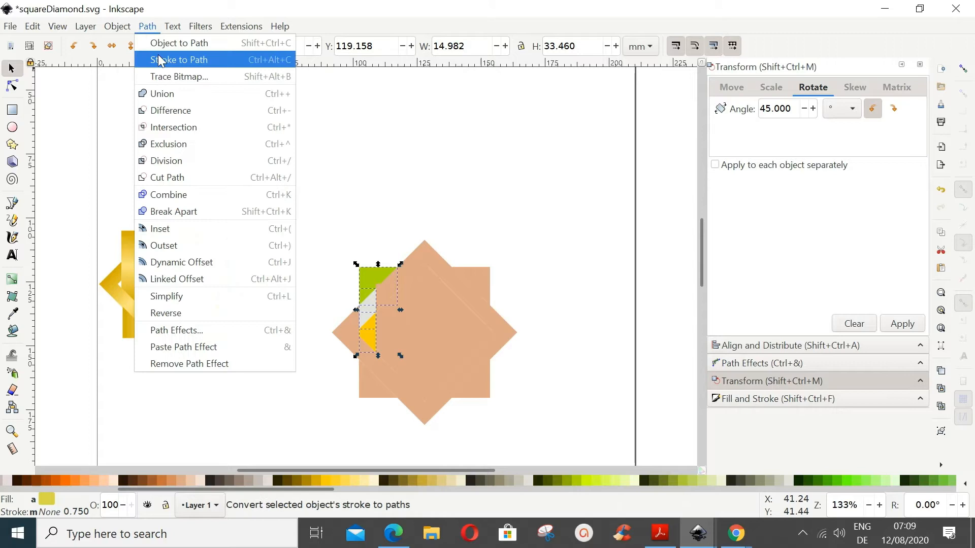
left_click(159, 92)
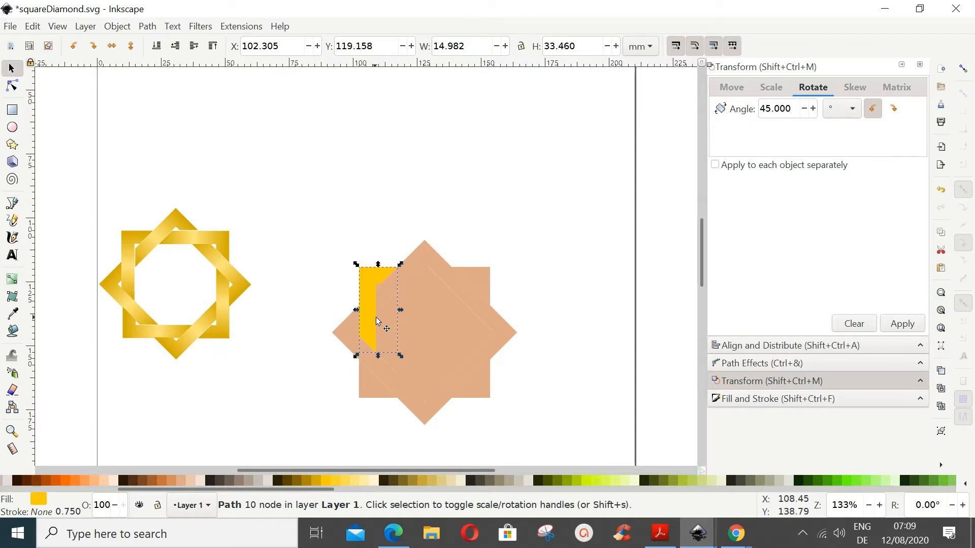
Give the merged strip a linear gradient fill and run the gradient lengthwise from its lower end to its upper edge.
left_click(122, 28)
left_click(125, 61)
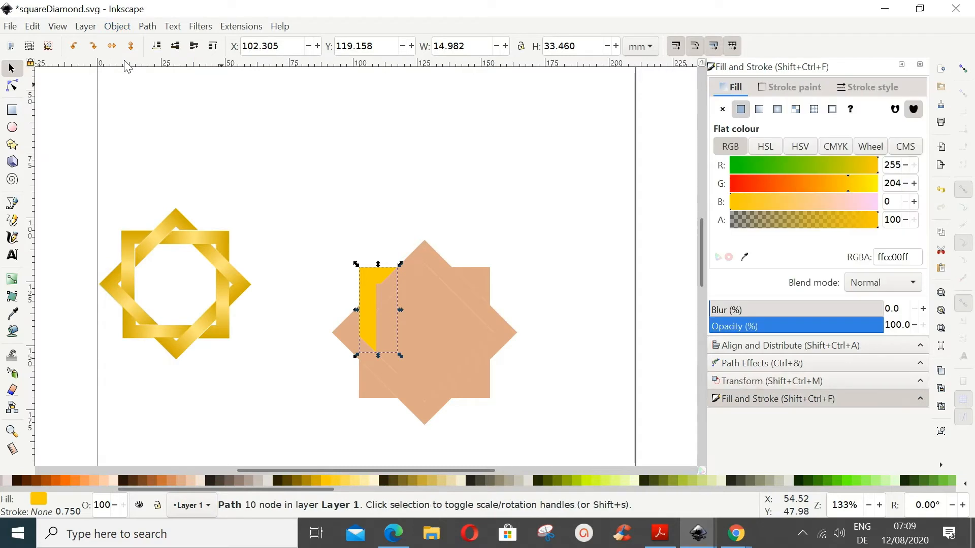
left_click(761, 112)
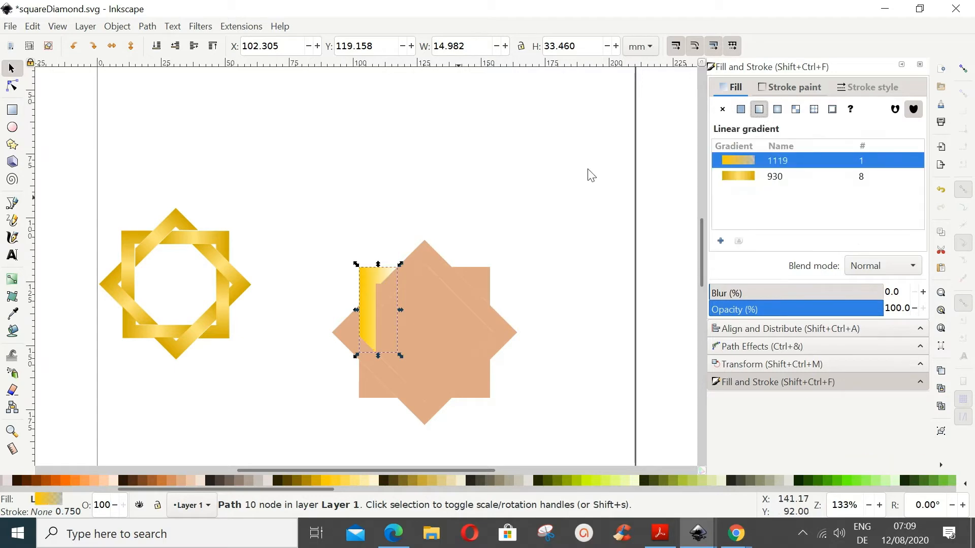
left_click(12, 280)
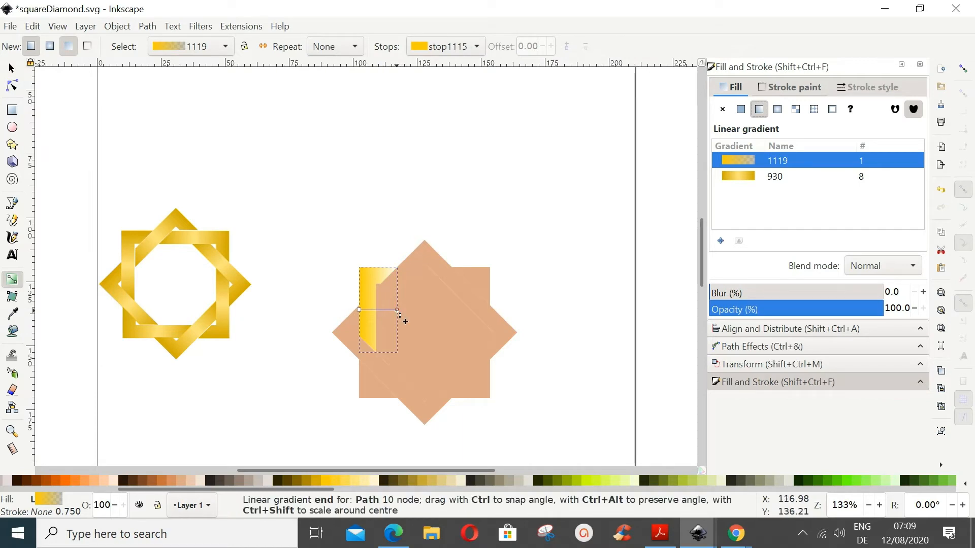
left_click_drag(397, 310, 371, 267)
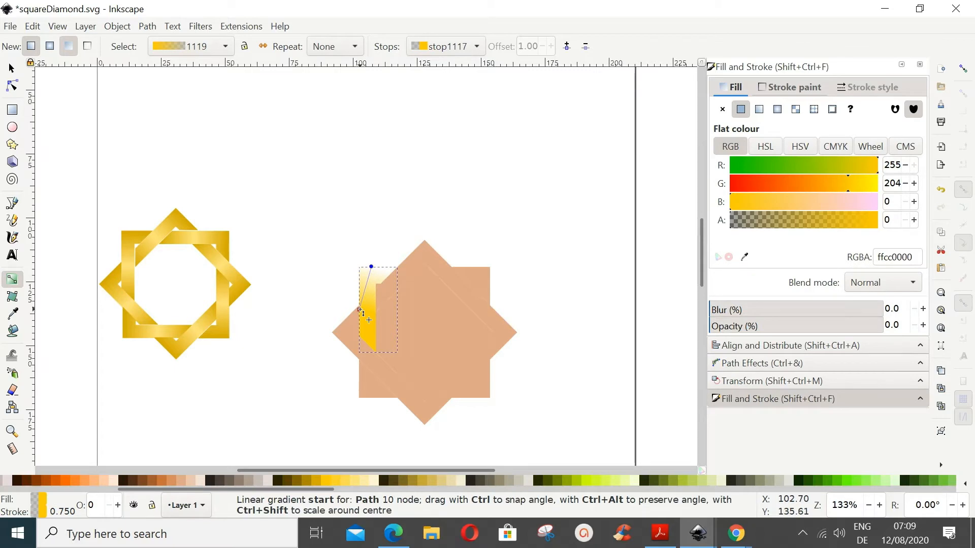
left_click_drag(359, 309, 376, 353)
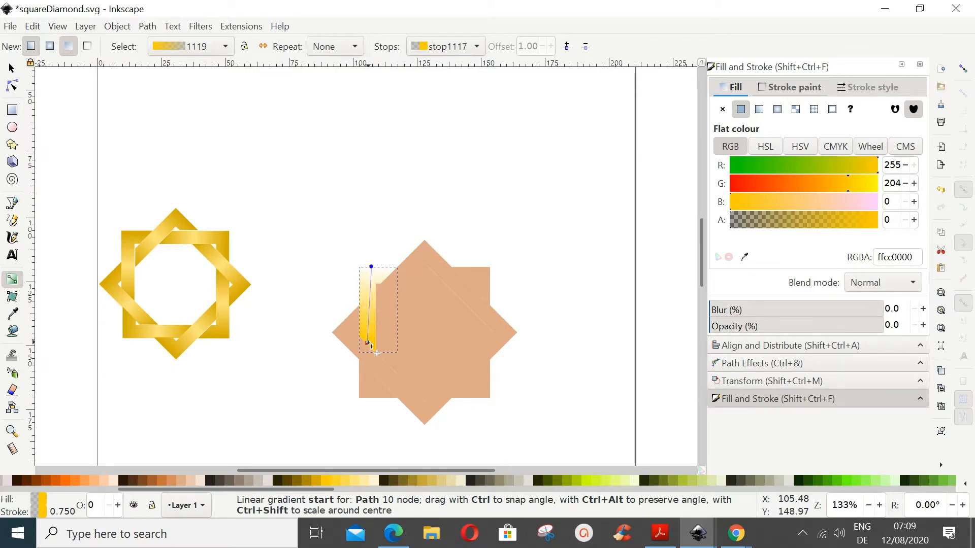
left_click_drag(369, 345, 367, 344)
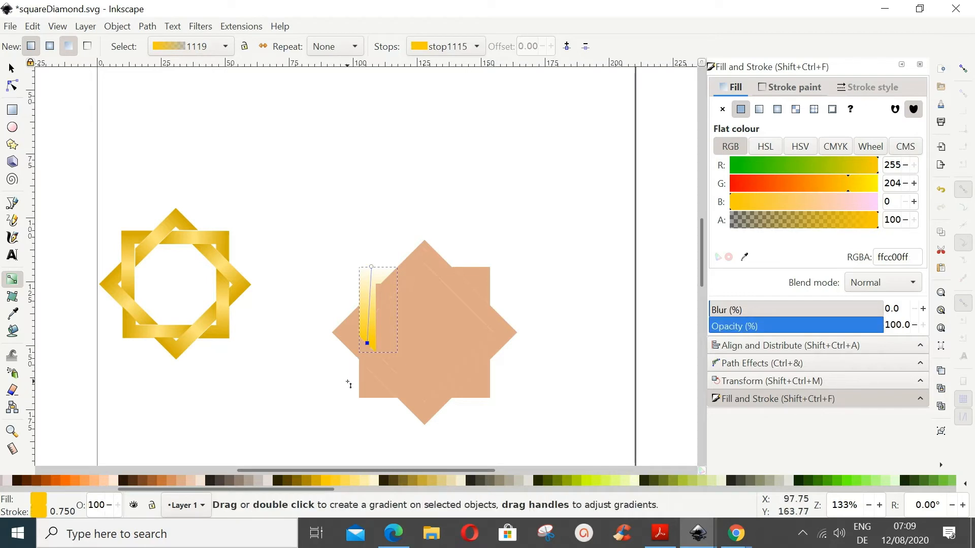
Set both end stops of the strip's gradient to dark gold d4aa00 and add a light yellow ffe680 stop midway.
left_click(316, 481)
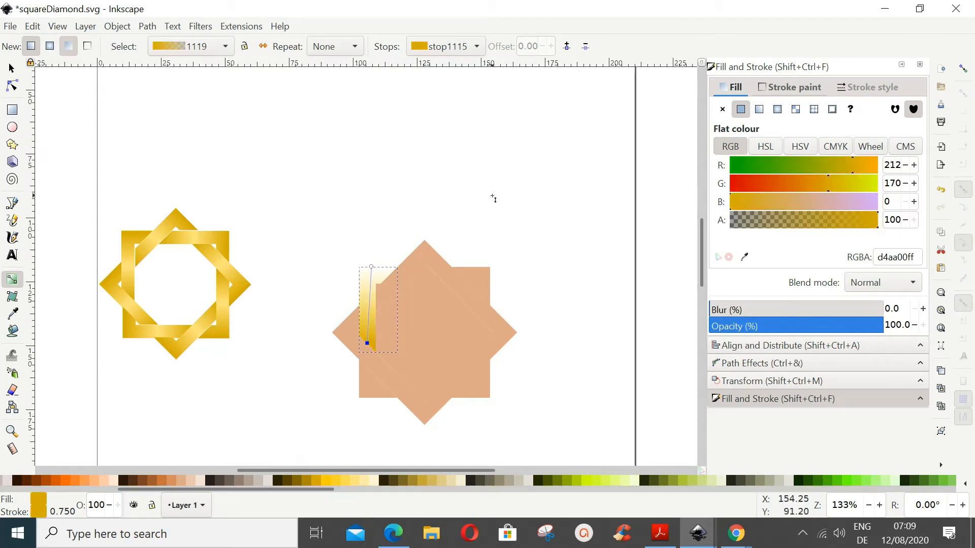
left_click(567, 47)
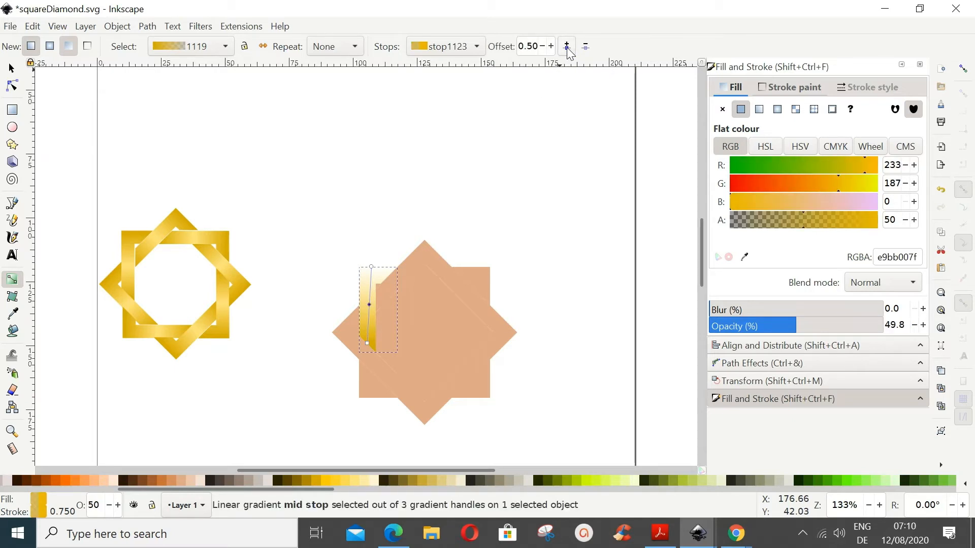
left_click(355, 480)
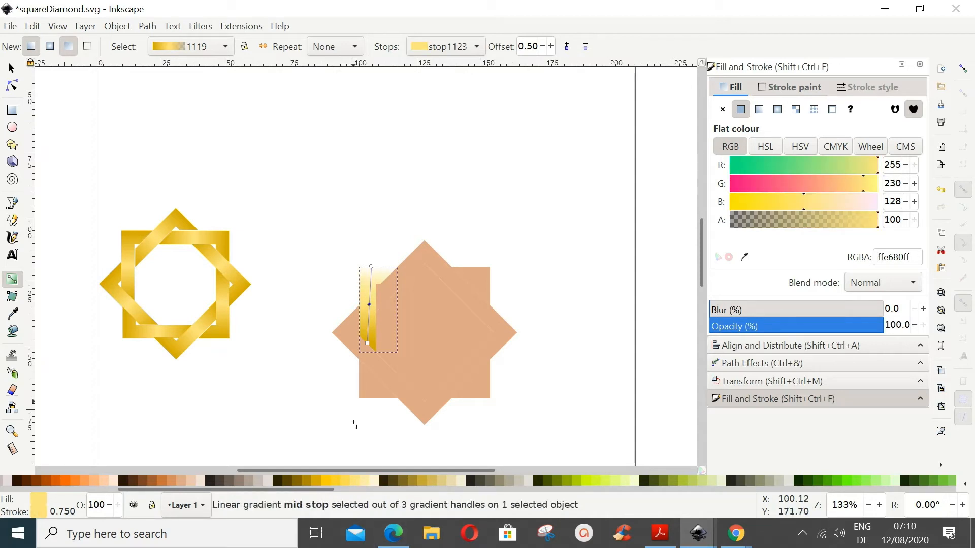
left_click(372, 268)
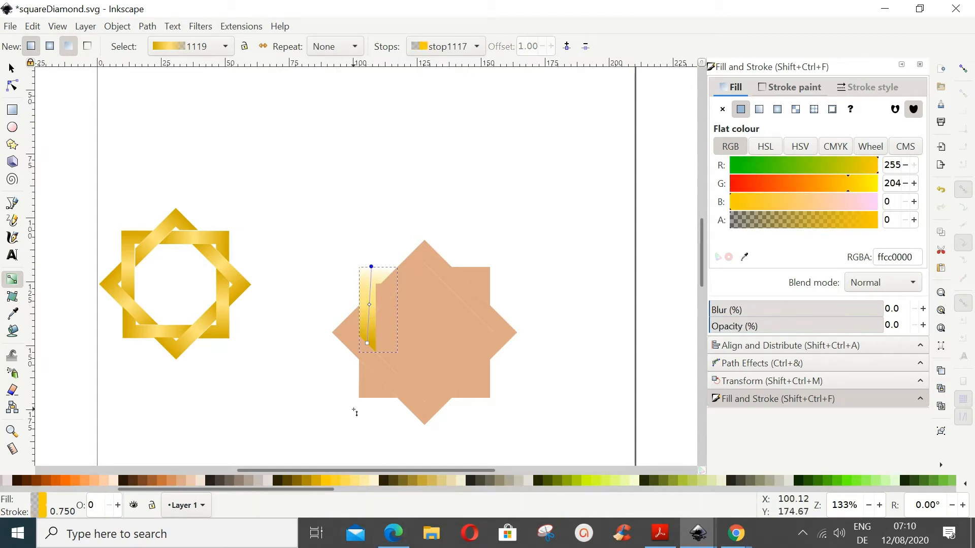
left_click(316, 481)
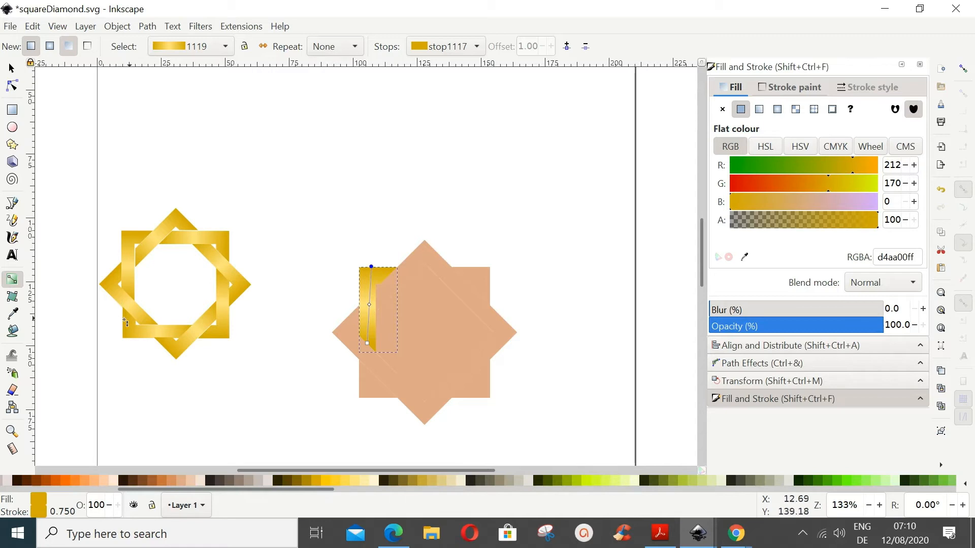
left_click(11, 67)
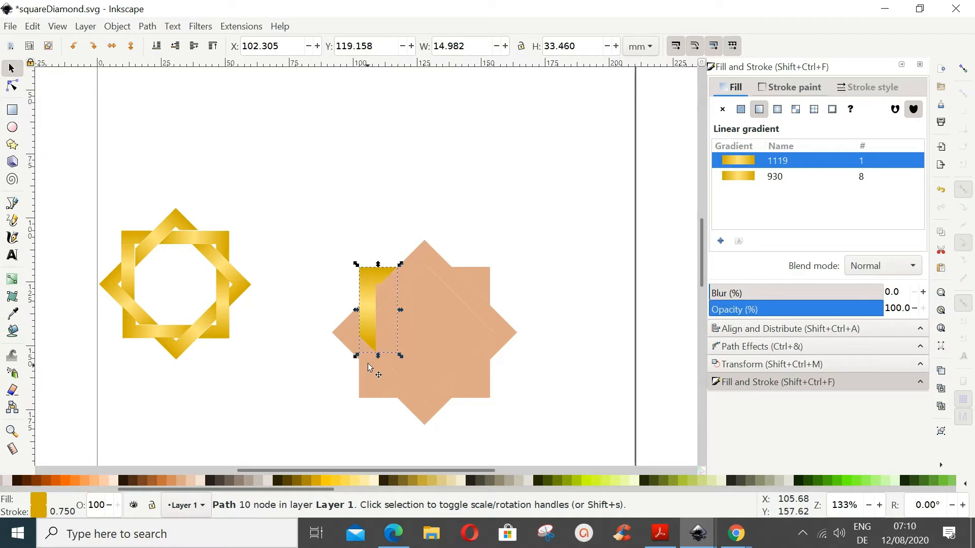
scroll(559, 394, "down", 9)
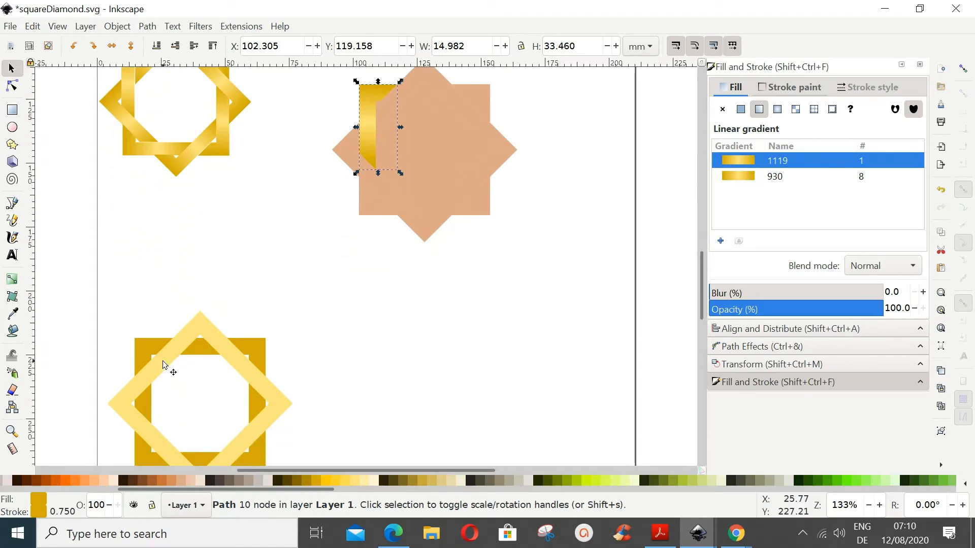
scroll(403, 412, "down", 1)
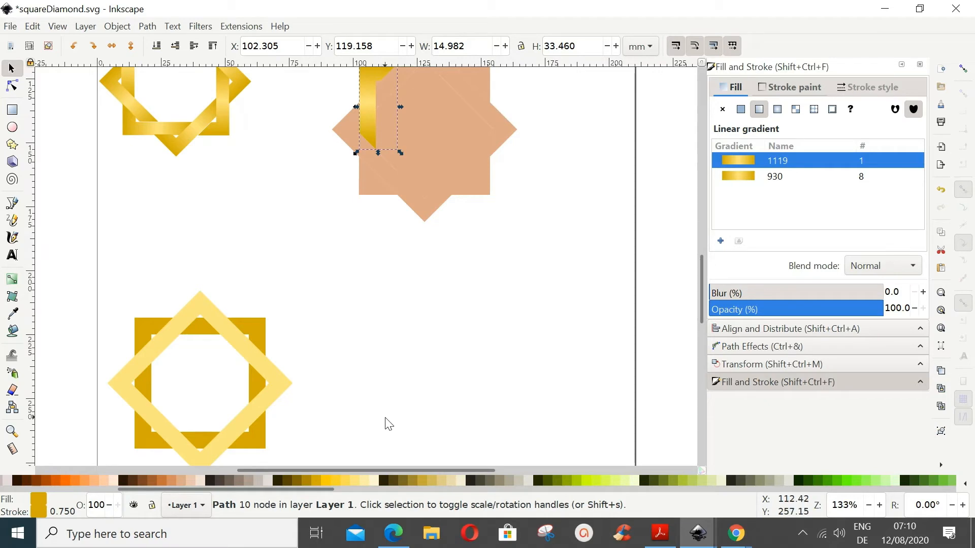
scroll(389, 424, "down", 2)
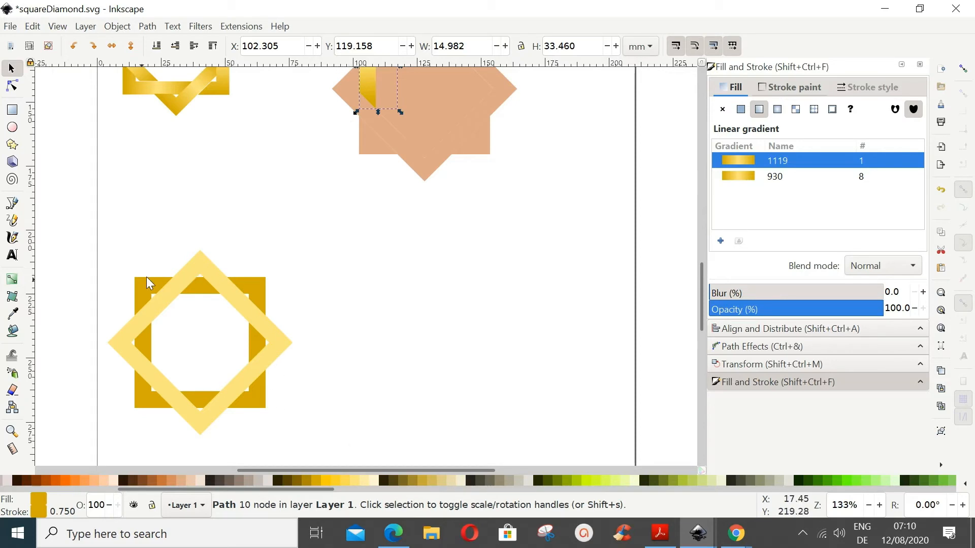
scroll(401, 355, "up", 4)
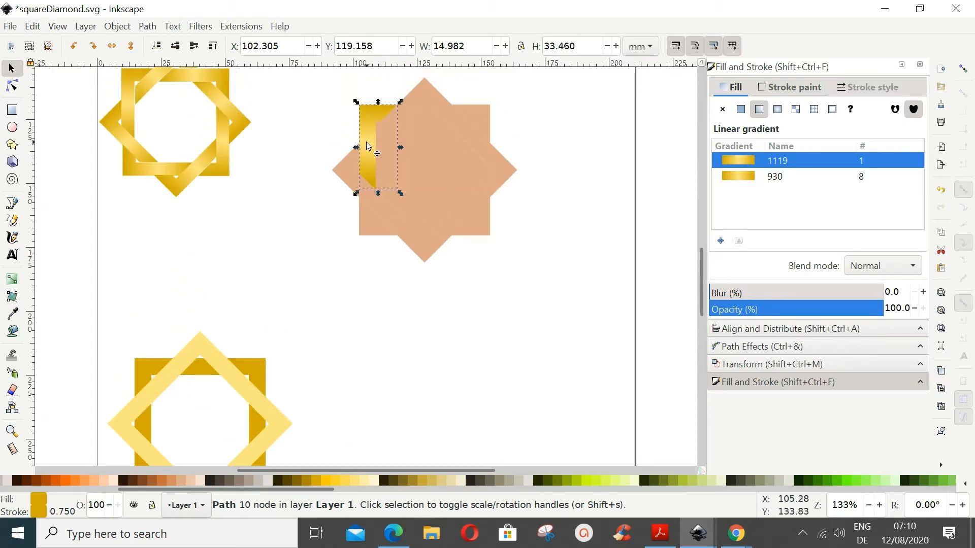
scroll(388, 275, "up", 2)
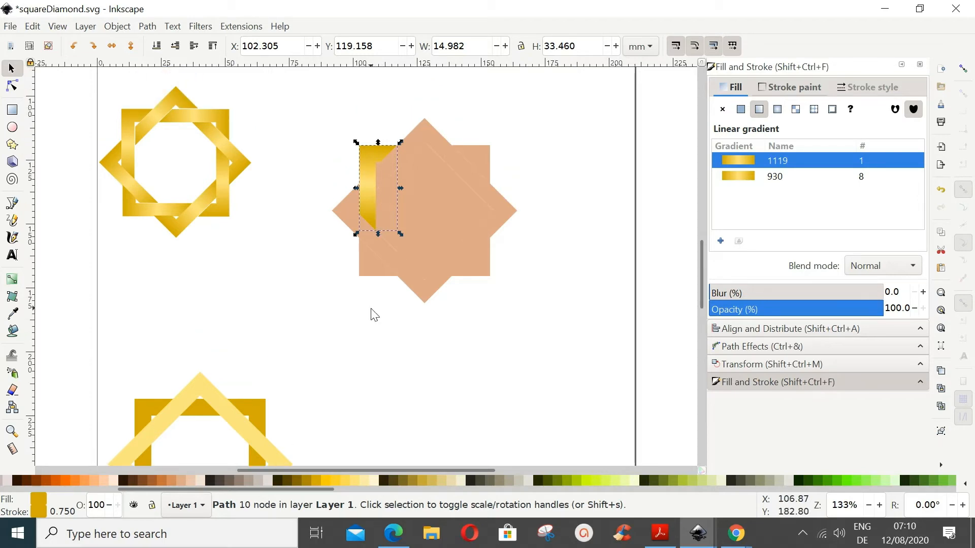
scroll(371, 310, "up", 2)
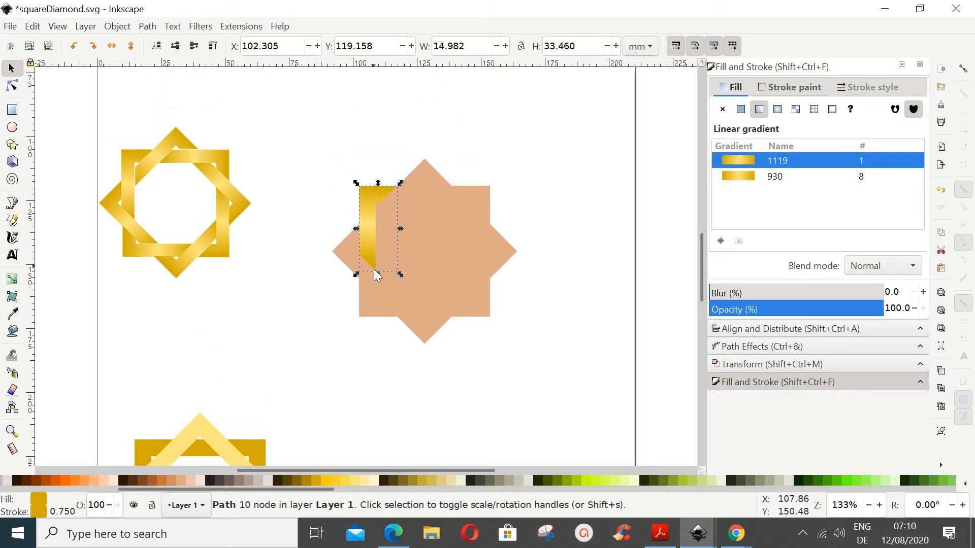
Duplicate the gold strip, rotate the copy 45° anticlockwise and place it over the diamond's left corner.
right_click(371, 242)
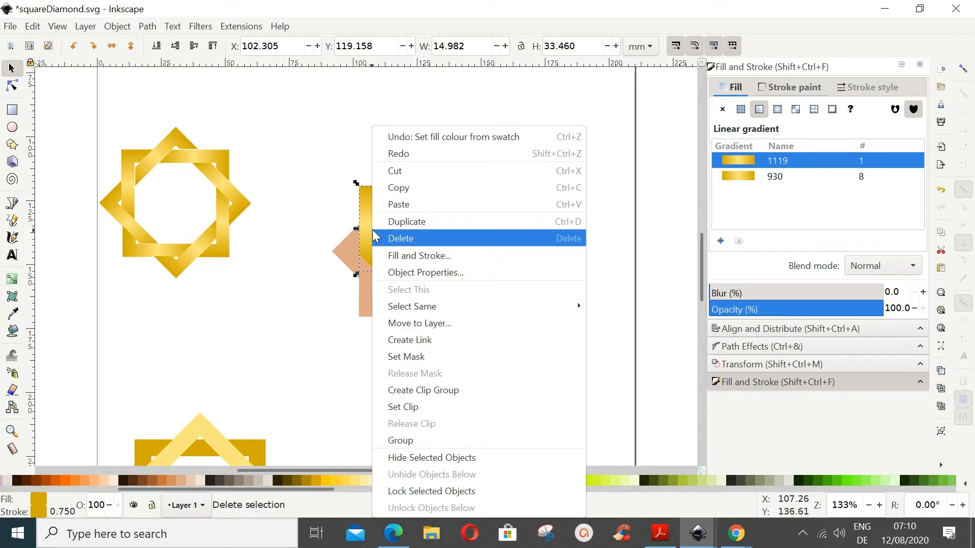
left_click(400, 223)
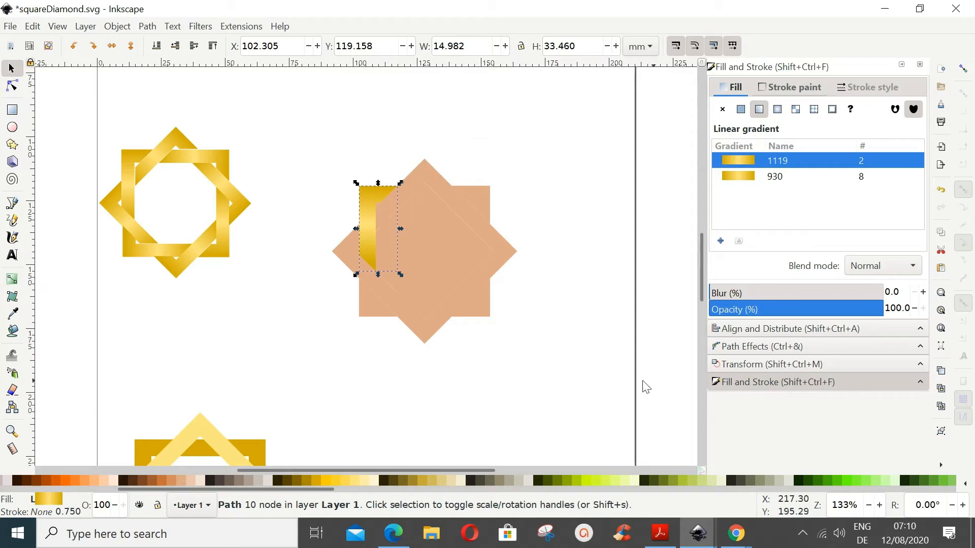
left_click(754, 367)
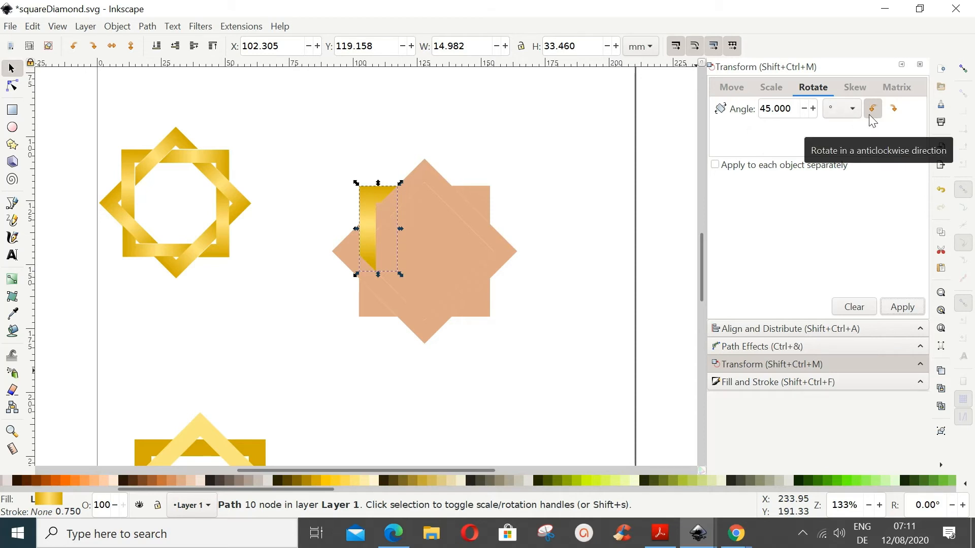
left_click(903, 308)
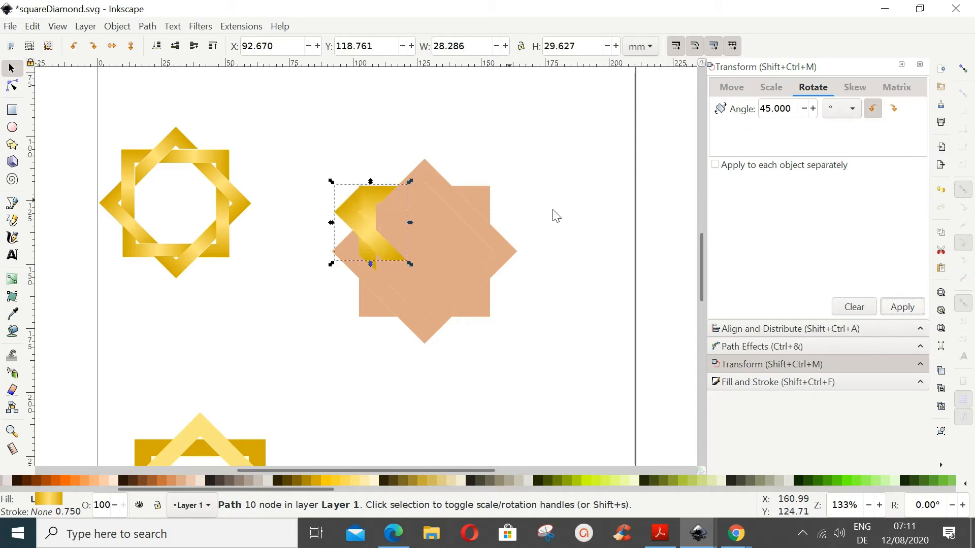
left_click_drag(362, 233, 358, 269)
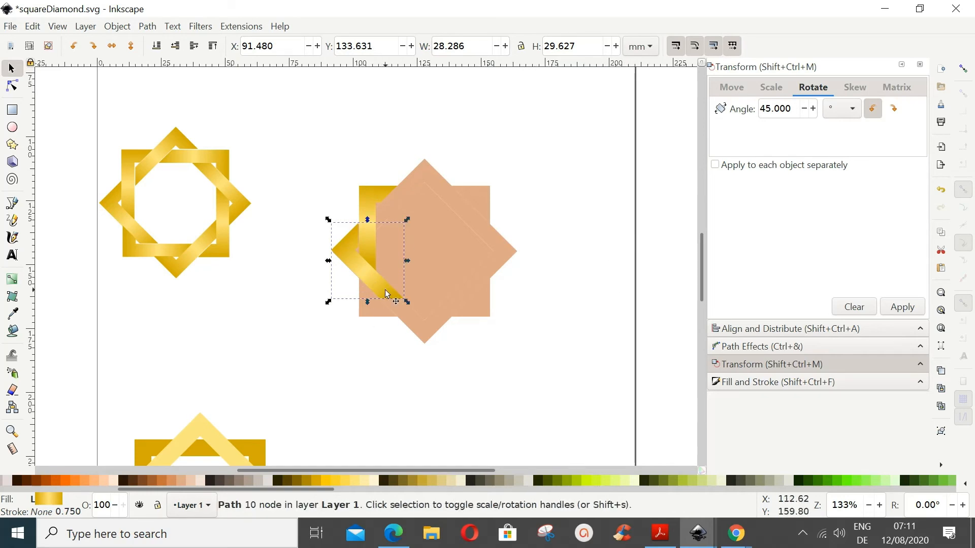
Duplicate the left-corner strip, rotate the copy 45° anticlockwise and place it over the square's lower-left corner.
right_click(384, 289)
left_click(414, 221)
left_click(902, 307)
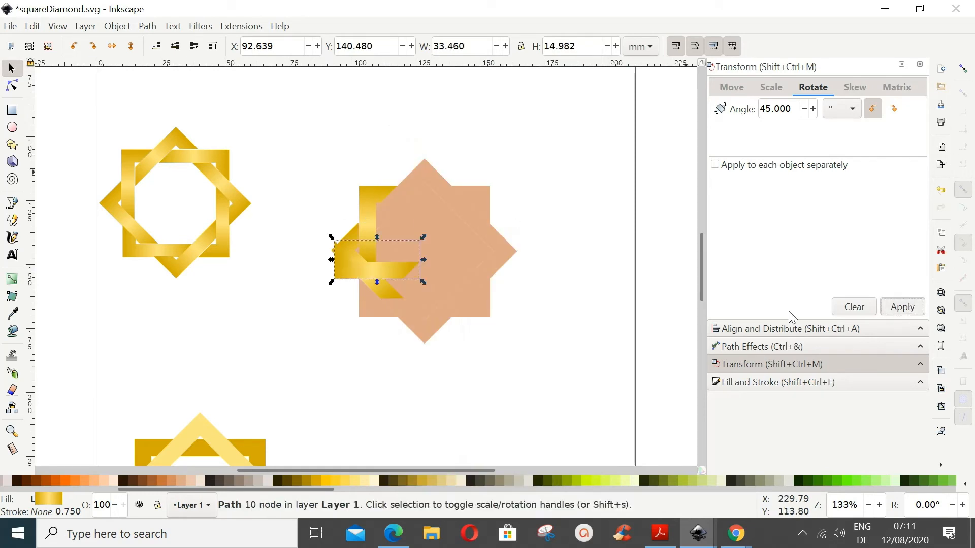
left_click_drag(353, 277, 380, 323)
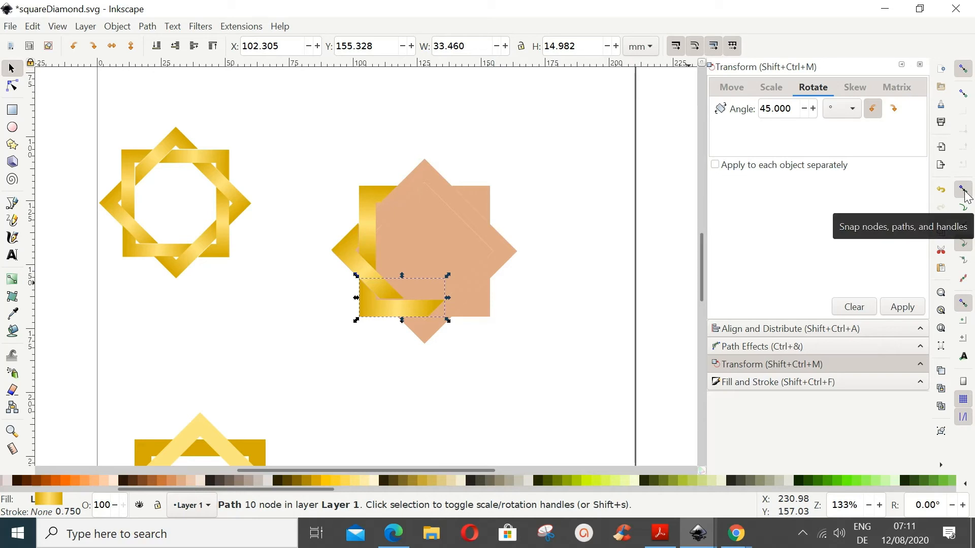
Enable snapping to cusp nodes and snap the diamond's left-corner strip exactly onto its matching corner.
left_click(965, 245)
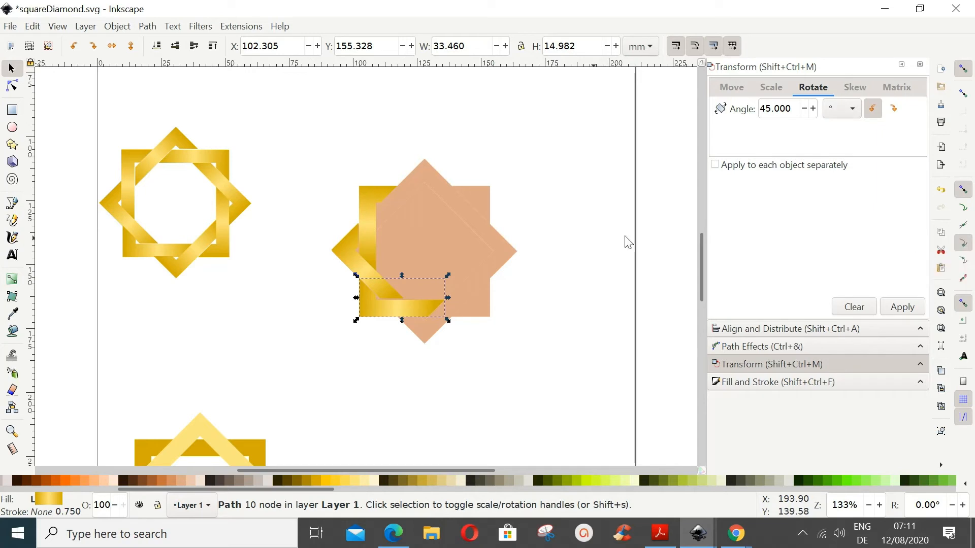
left_click(352, 244)
left_click_drag(352, 244, 358, 250)
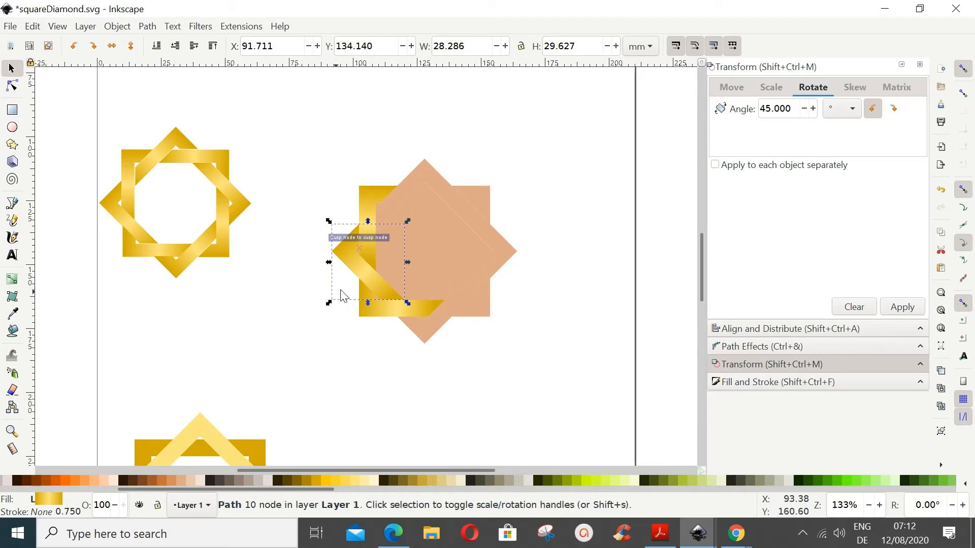
left_click(591, 262)
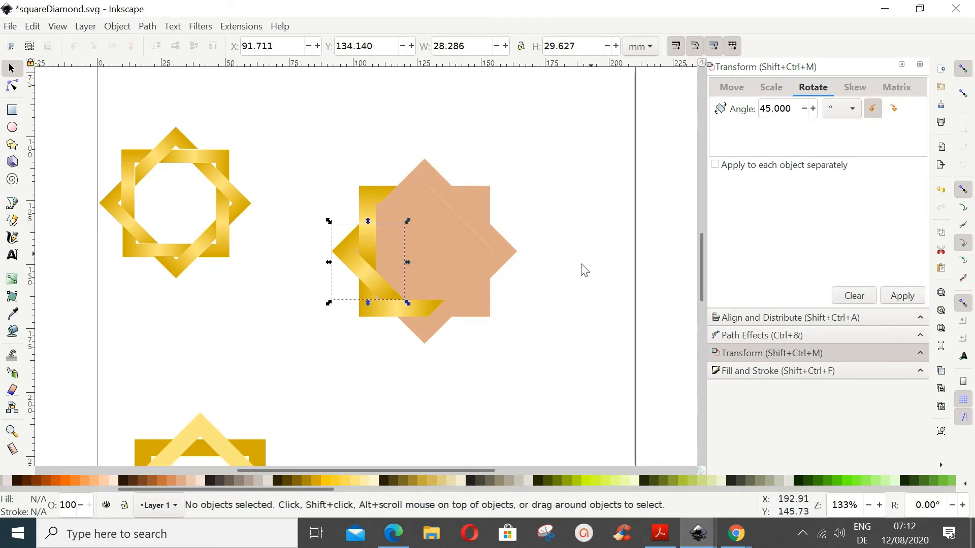
Duplicate the square's lower-left strip, rotate the copy 45° anticlockwise and snap it onto the diamond's bottom corner.
left_click(373, 310)
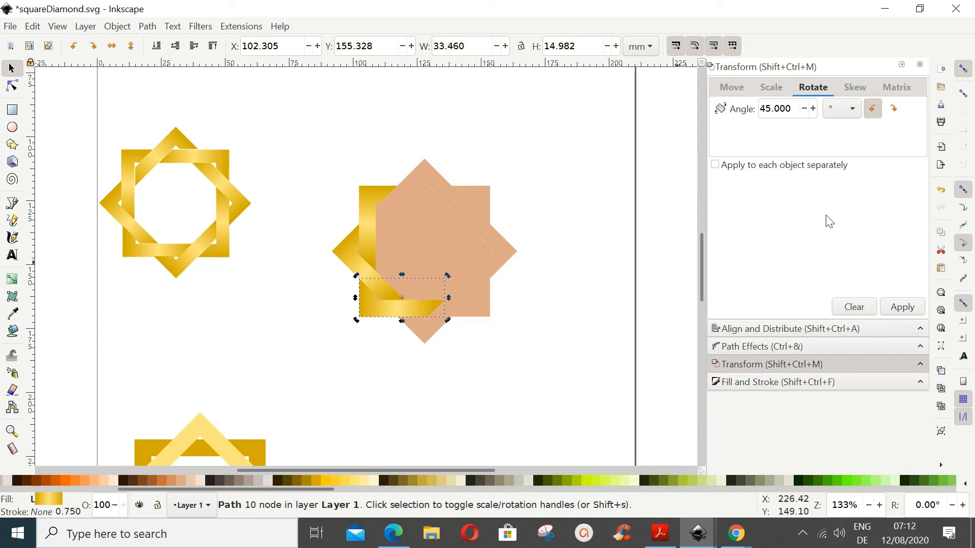
left_click(908, 311)
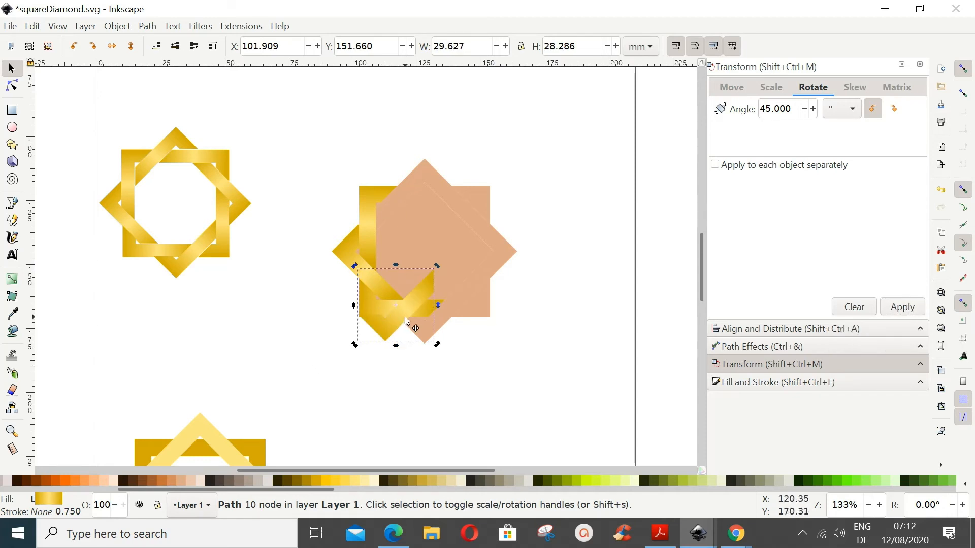
left_click_drag(406, 321, 440, 326)
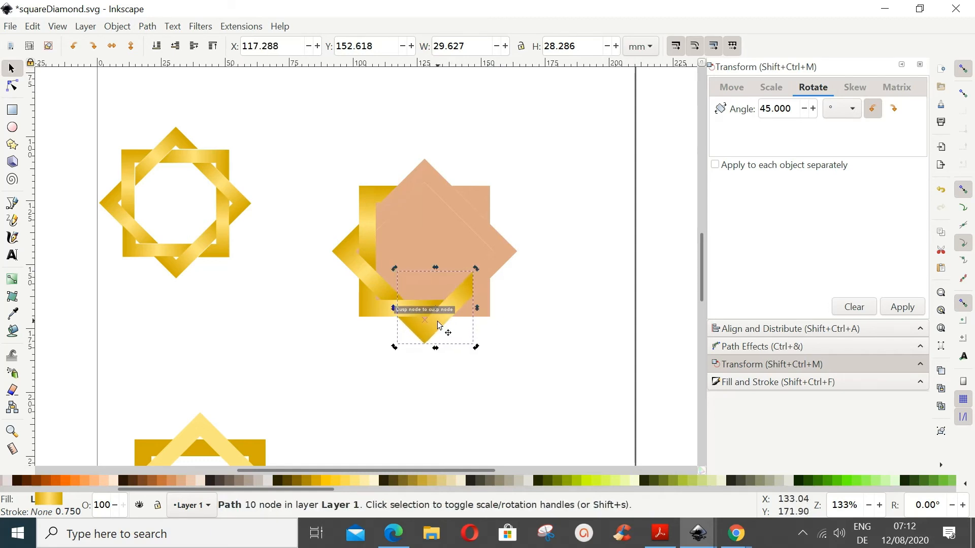
Duplicate the bottom-corner strip, rotate the copy 45° anticlockwise and fit it onto the square's lower-right corner.
right_click(463, 298)
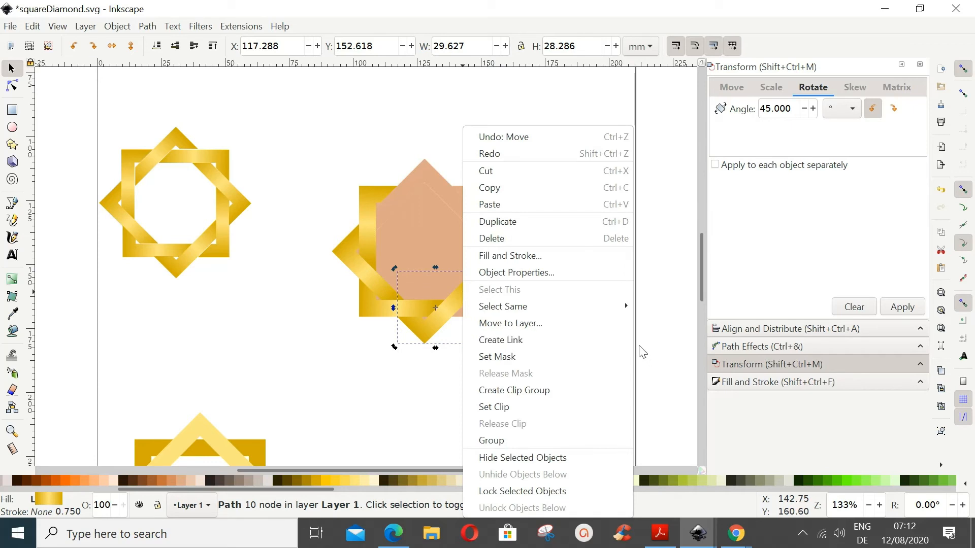
left_click(674, 353)
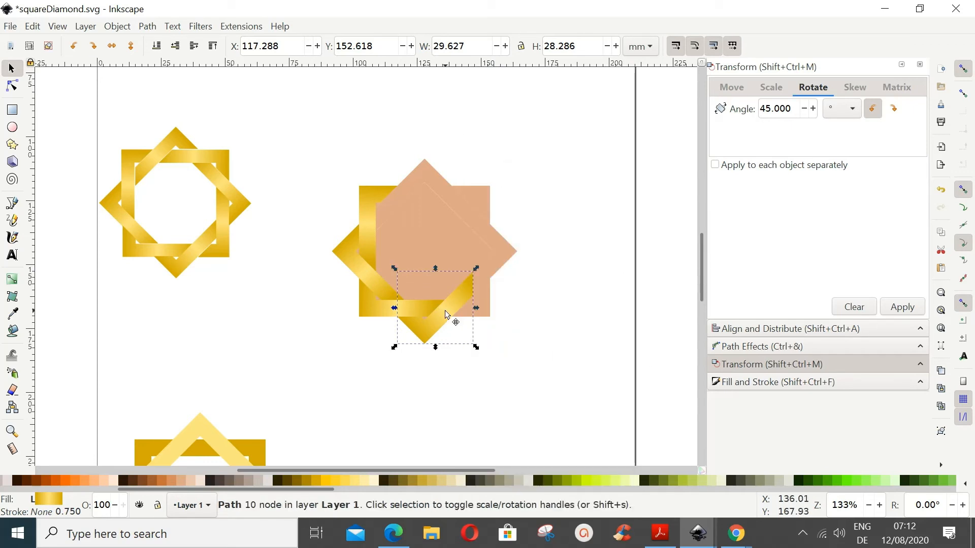
left_click(445, 310)
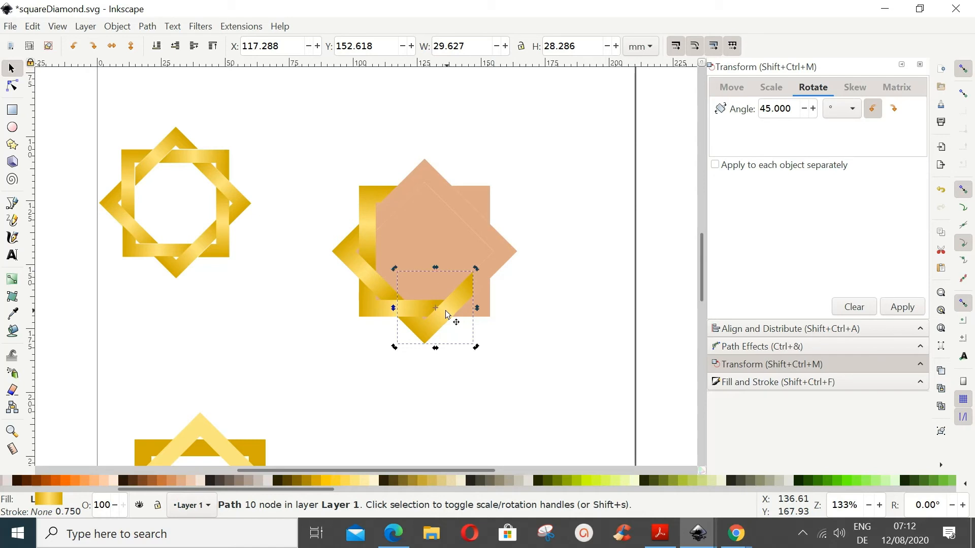
left_click(902, 308)
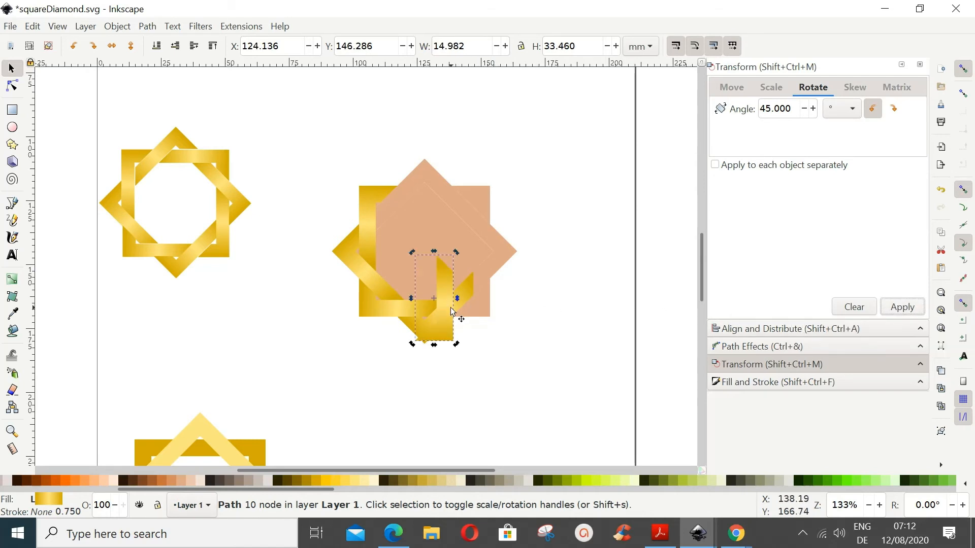
left_click_drag(451, 309, 488, 281)
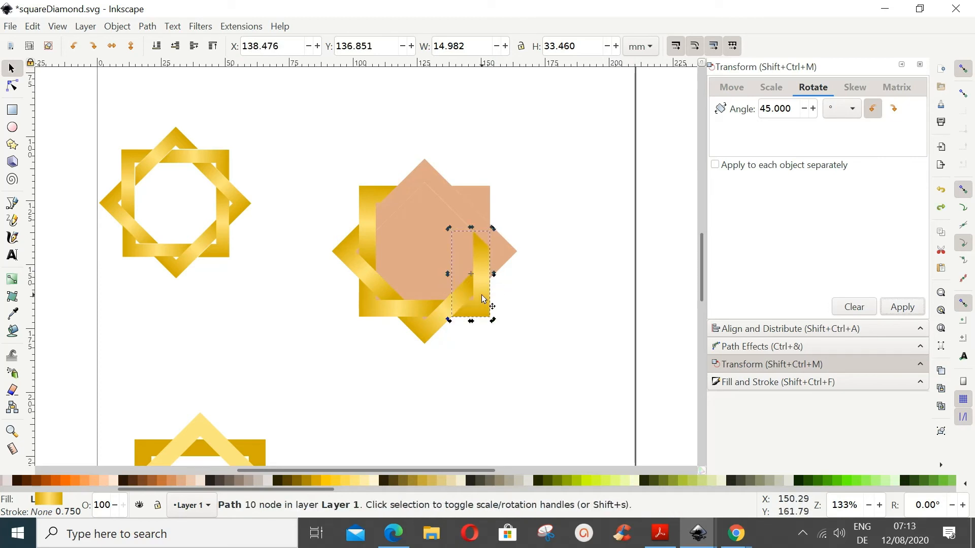
Duplicate the square's lower-right strip, rotate the copy 45° anticlockwise and fit it onto the diamond's right corner.
right_click(484, 297)
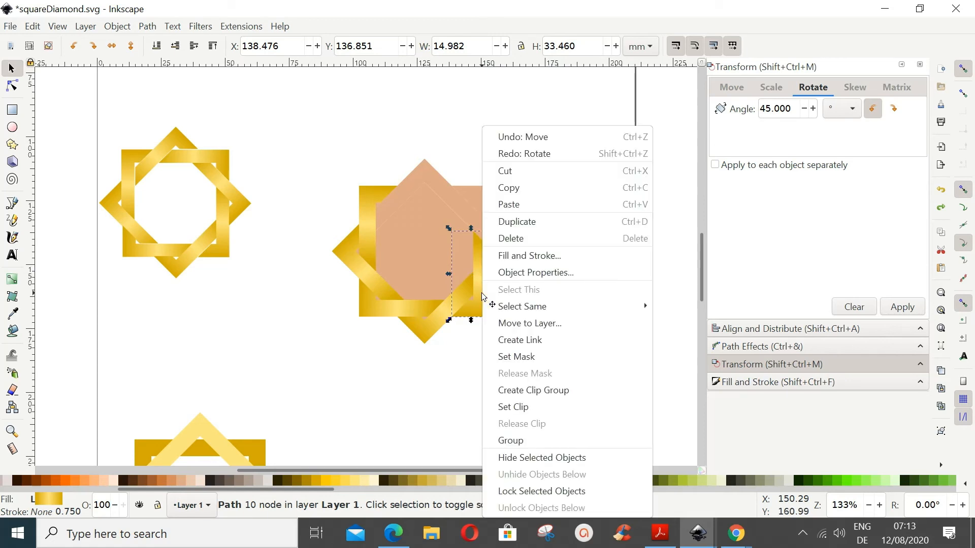
left_click(506, 226)
left_click_drag(487, 284, 500, 238)
left_click(902, 307)
key("Escape")
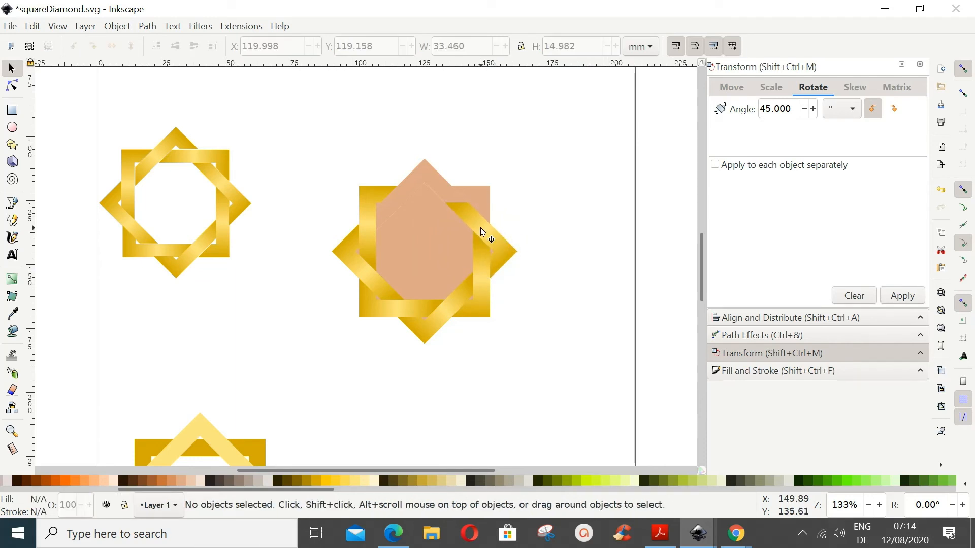
Duplicate the diamond's right-corner strip, rotate the copy 45° anticlockwise and fit it onto the square's upper-right corner.
left_click(482, 232)
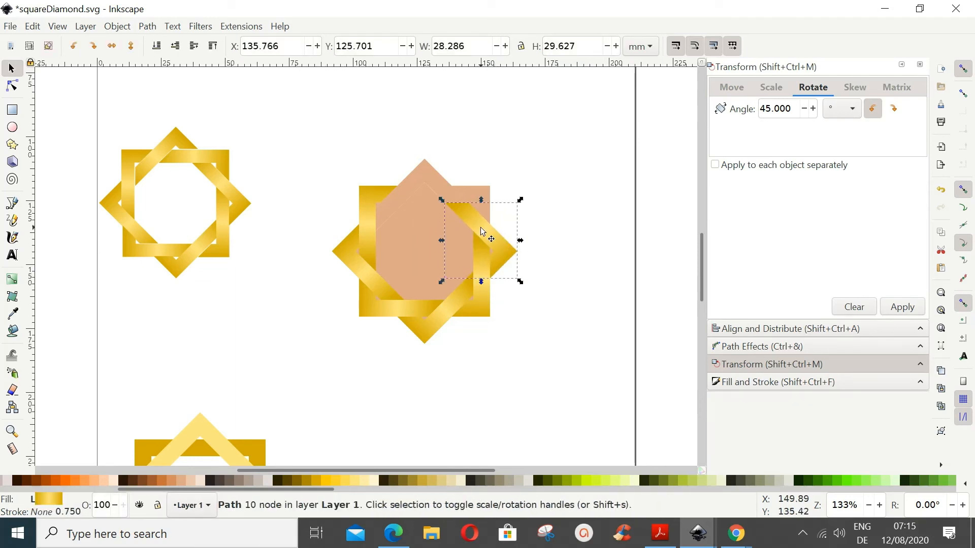
right_click(482, 232)
left_click(504, 220)
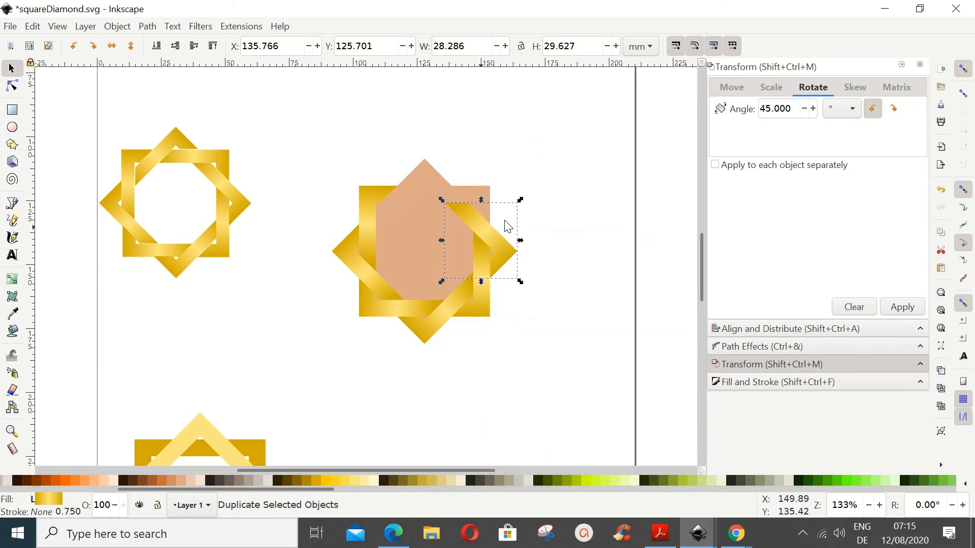
left_click(904, 308)
left_click_drag(487, 222, 466, 185)
Duplicate the square's upper-right strip, rotate the copy 45° anticlockwise and fit it onto the diamond's top corner.
right_click(435, 197)
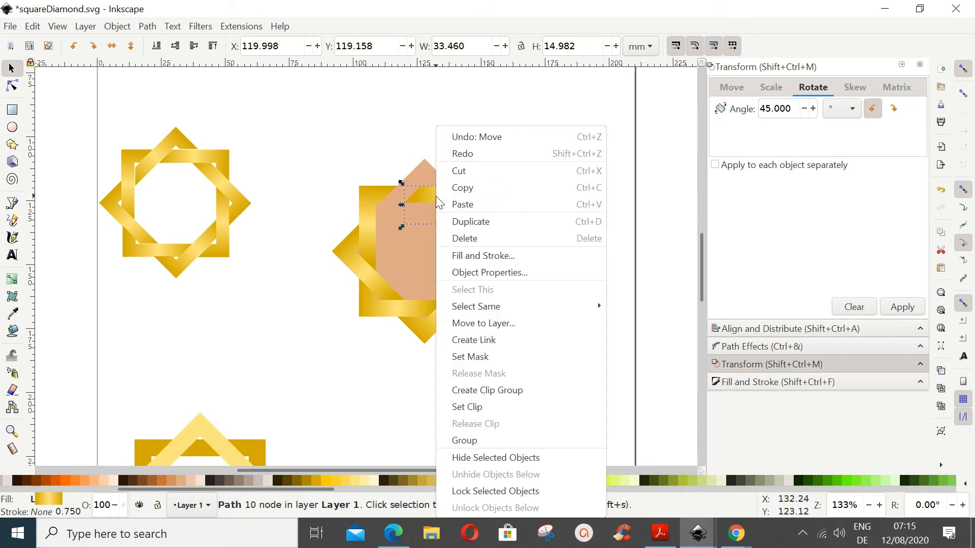
left_click(463, 223)
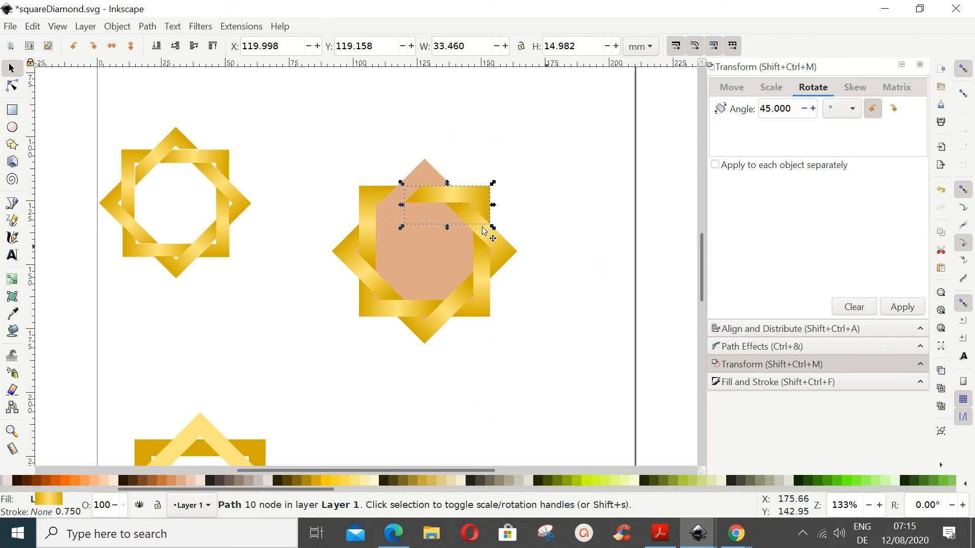
left_click(897, 306)
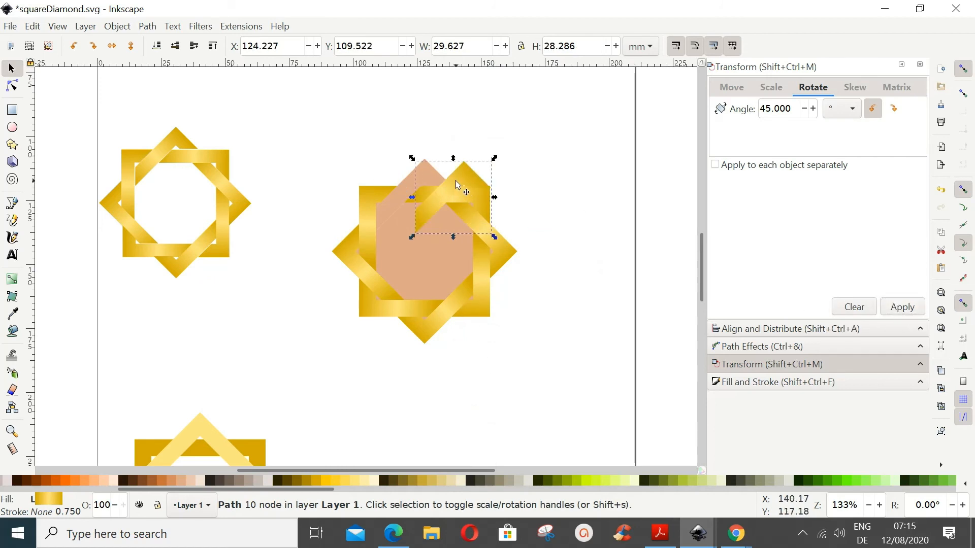
left_click_drag(455, 181, 416, 178)
left_click(561, 263)
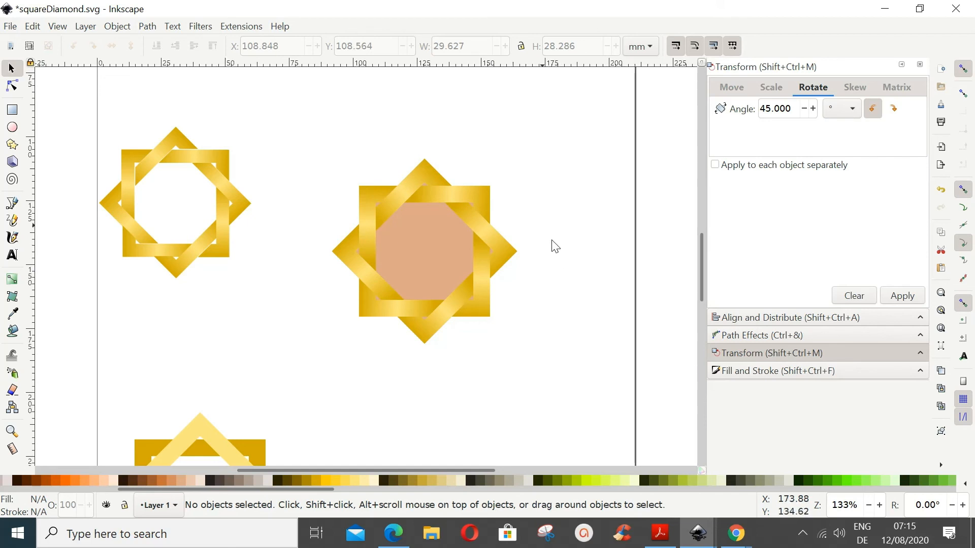
Select all eight gold strips and move them together off the tan star, down to its lower right.
left_click(414, 185)
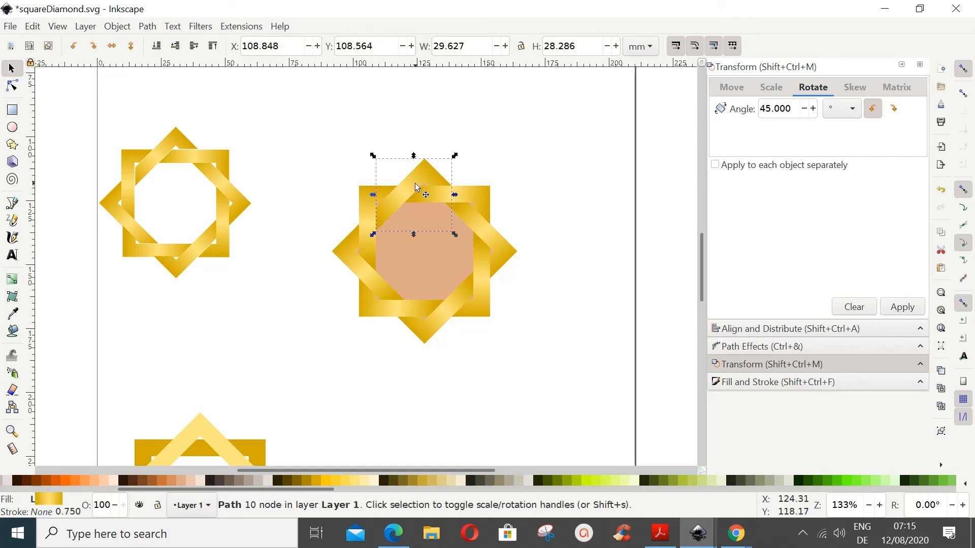
left_click(364, 269, "shift")
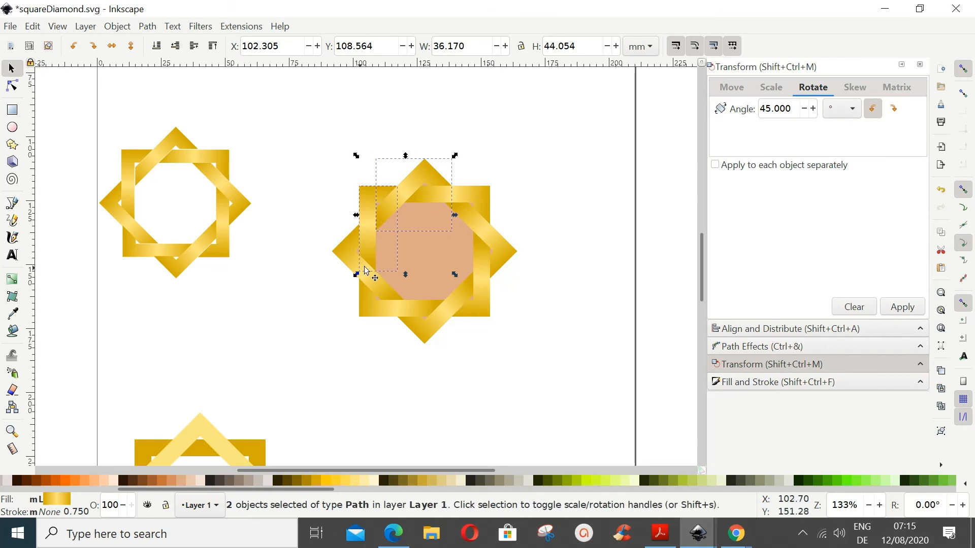
left_click(357, 300, "shift")
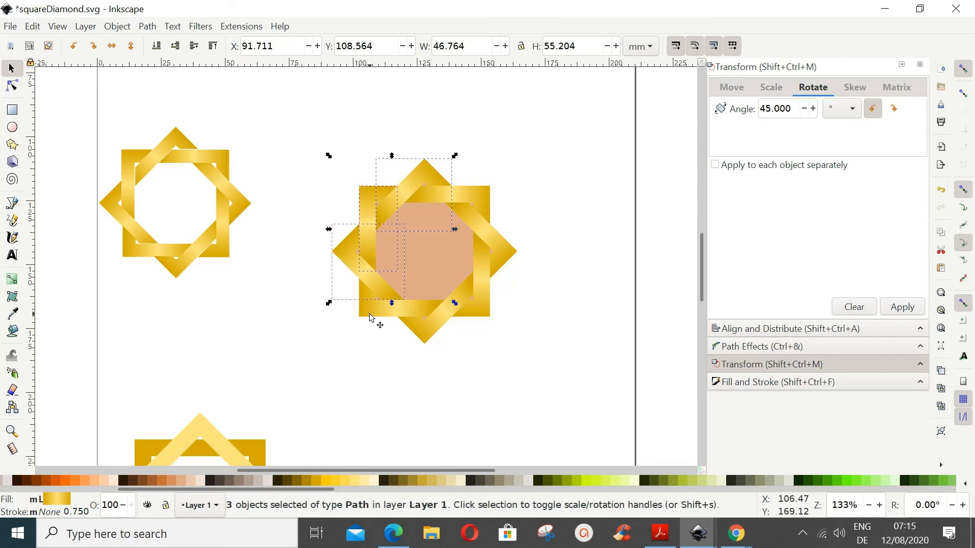
left_click(420, 335, "shift")
left_click(472, 309, "shift")
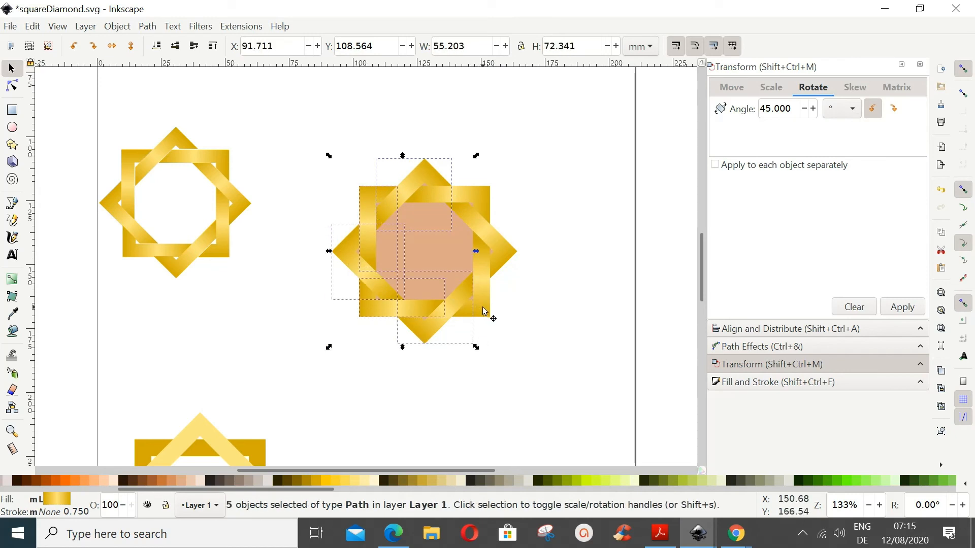
left_click(483, 310, "shift")
left_click(506, 256, "shift")
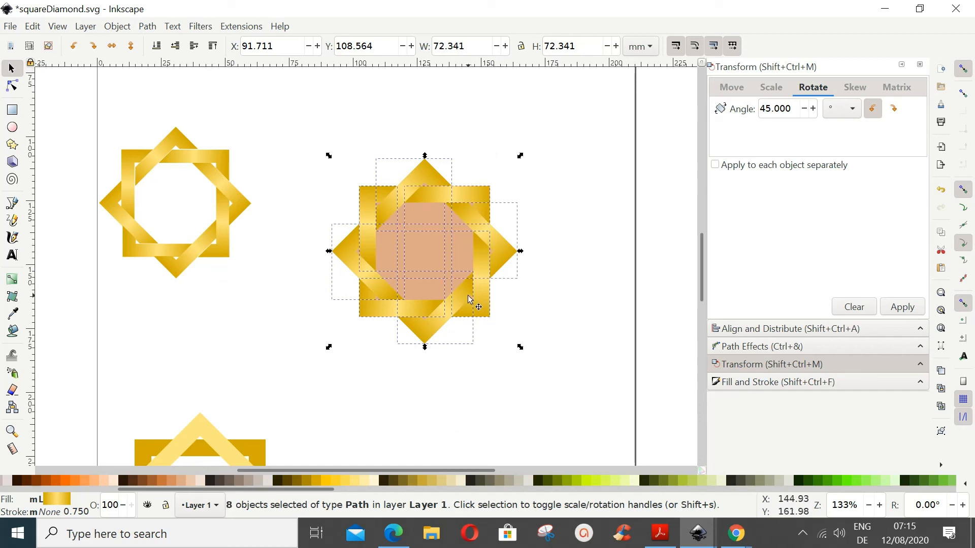
left_click_drag(468, 298, 587, 433)
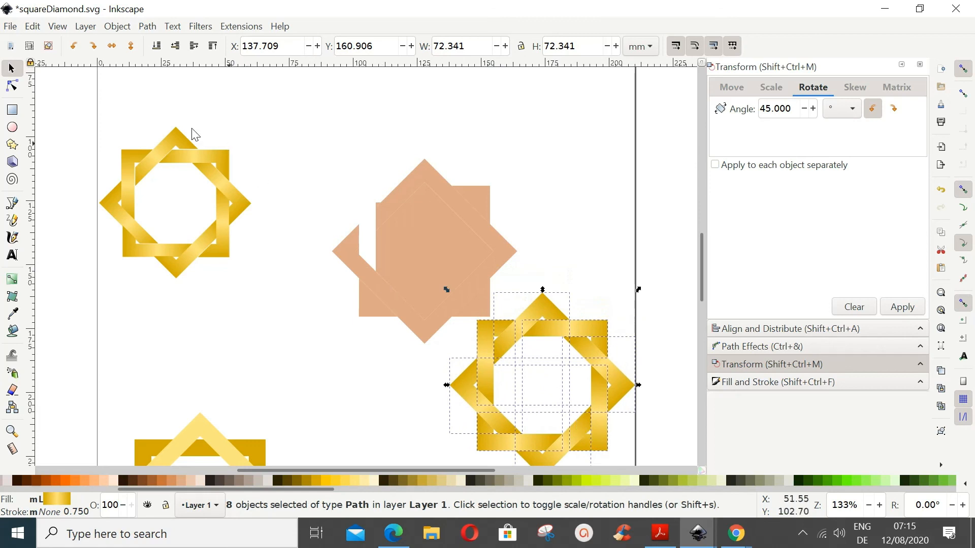
Group the eight gold strips and move the group directly below the tan star.
scroll(370, 483, "down", 10)
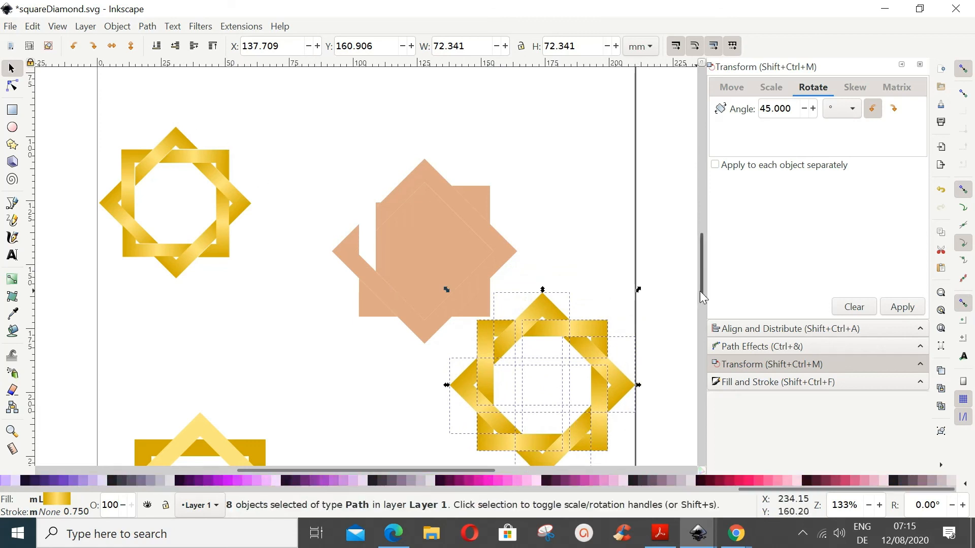
scroll(430, 174, "down", 4)
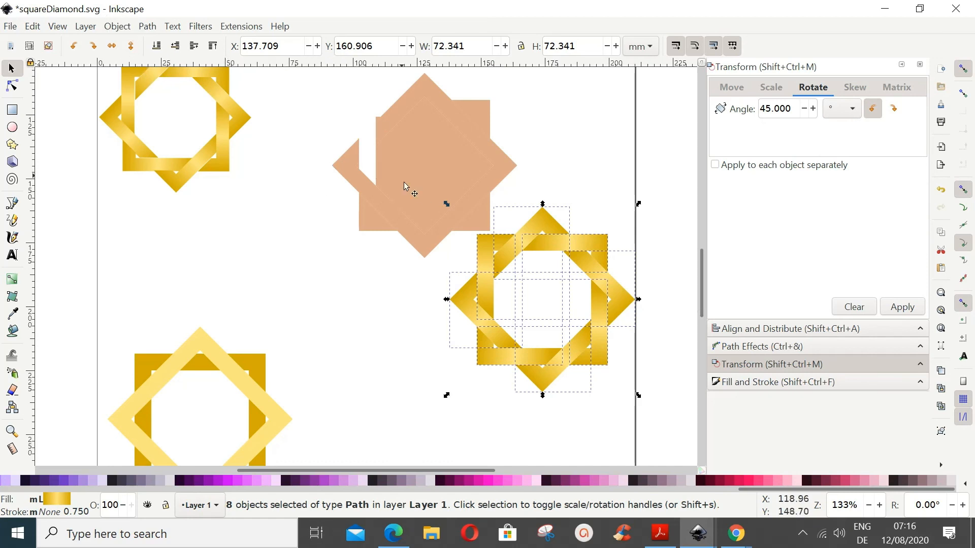
left_click(117, 26)
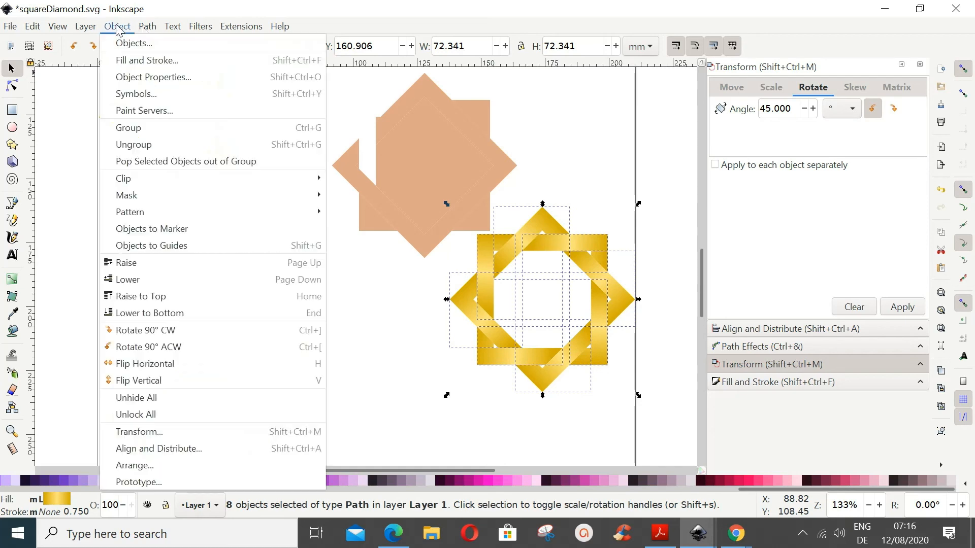
left_click(131, 127)
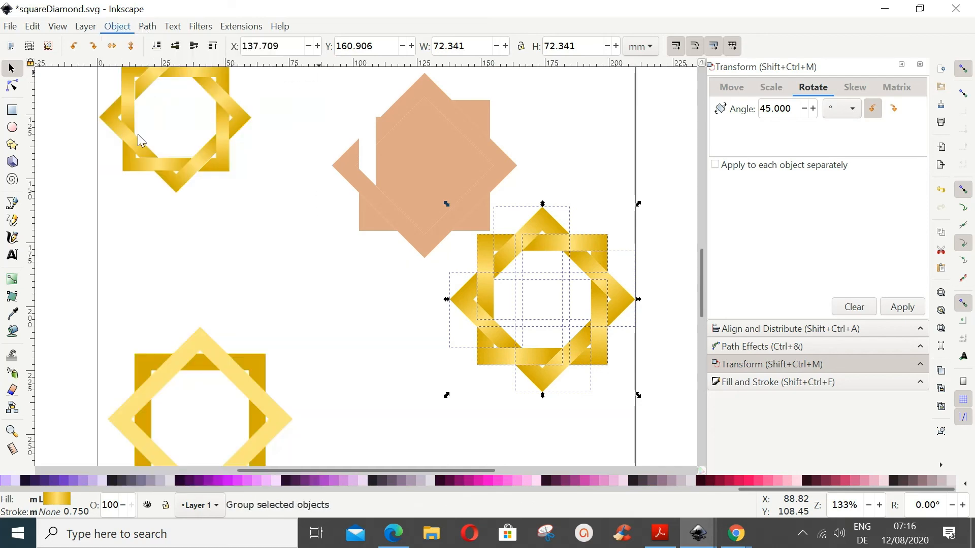
left_click(374, 393)
left_click_drag(565, 248, 485, 303)
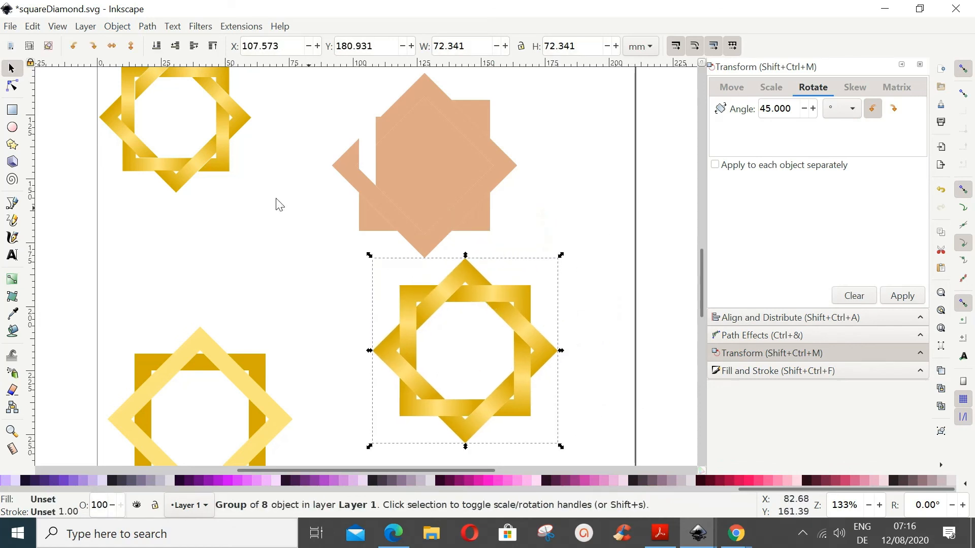